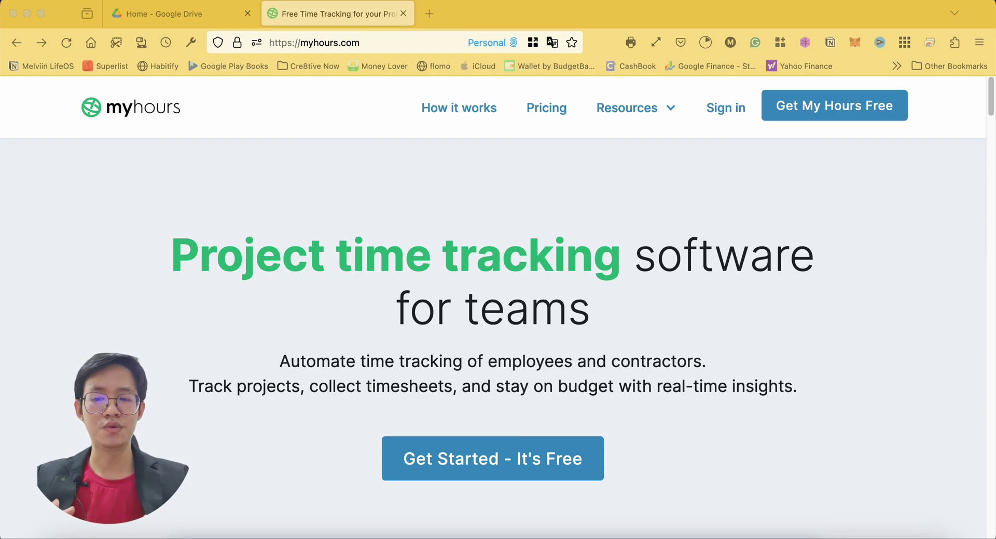
In Google Drive, search the Google Workspace Marketplace for "my hours" and open the My Hours Integration listing.
left_click(176, 21)
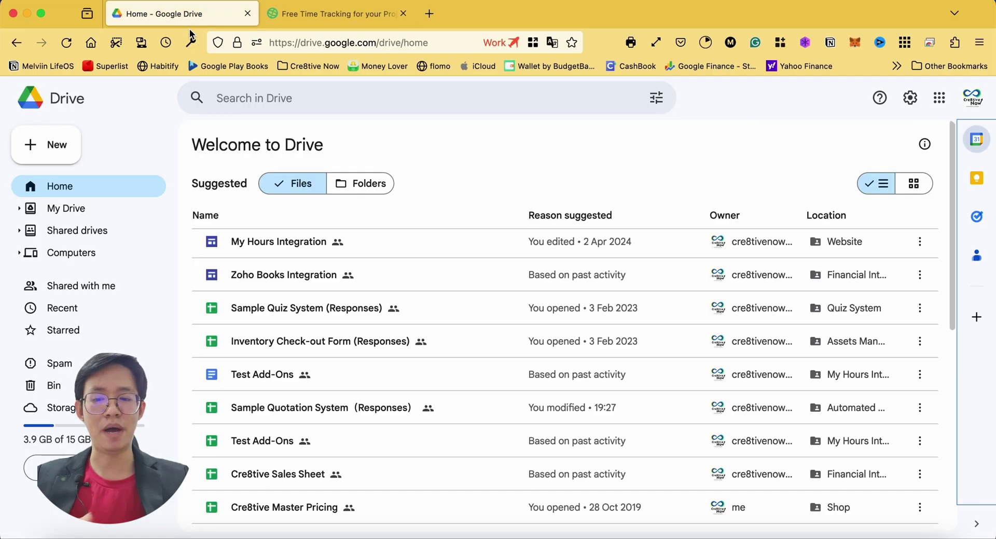
left_click(975, 319)
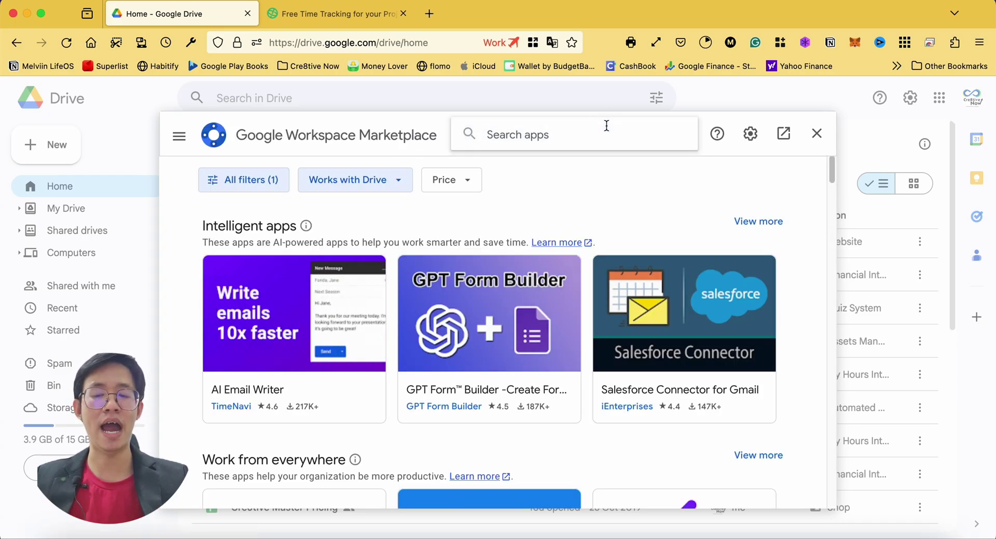
type("my")
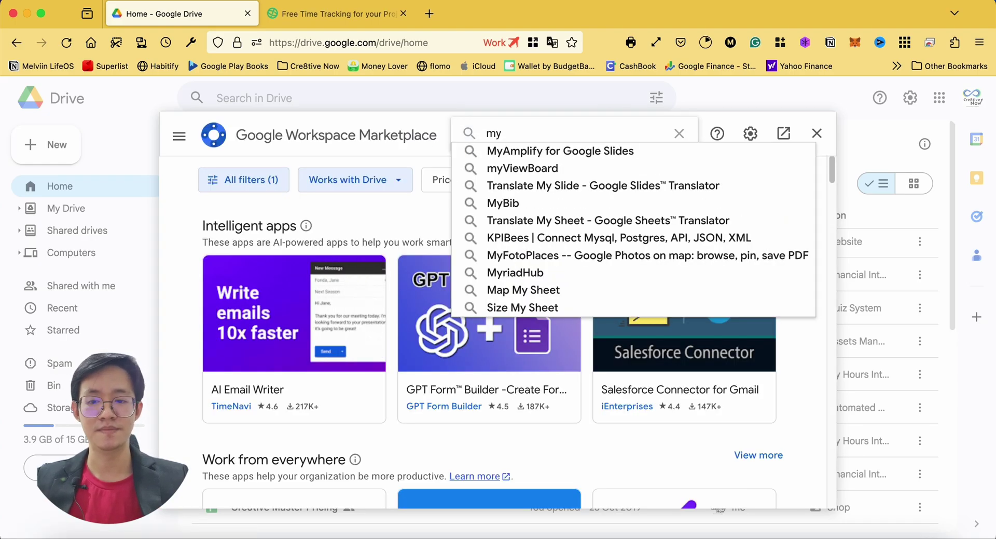
type(" hours")
key("Return")
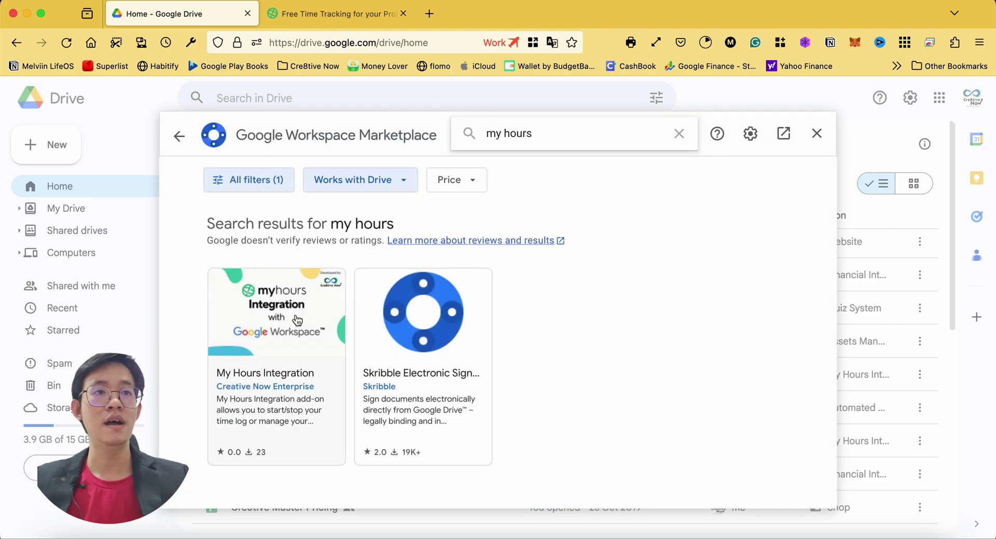
left_click(296, 314)
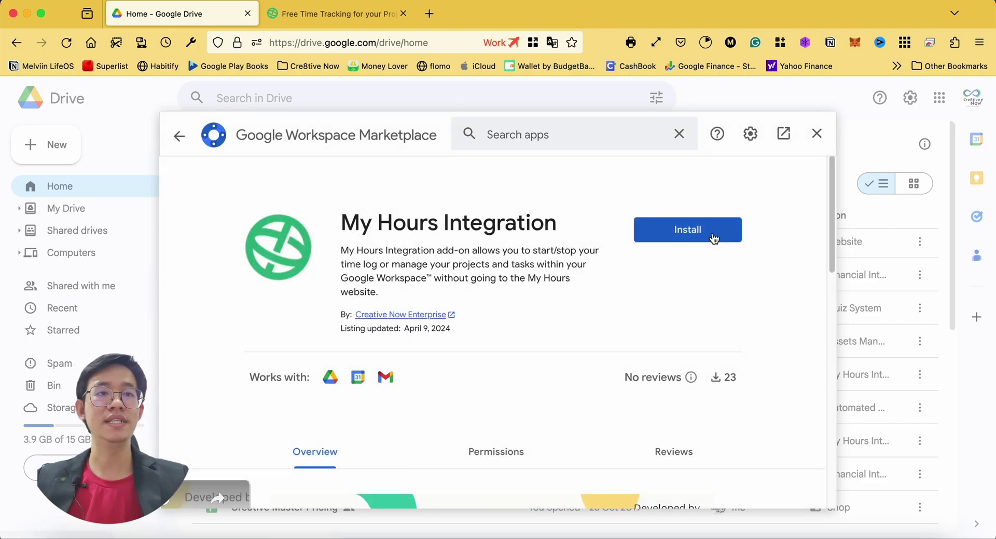
Install the My Hours Integration add-on, allowing it the requested Google account access, and close the Marketplace.
left_click(713, 235)
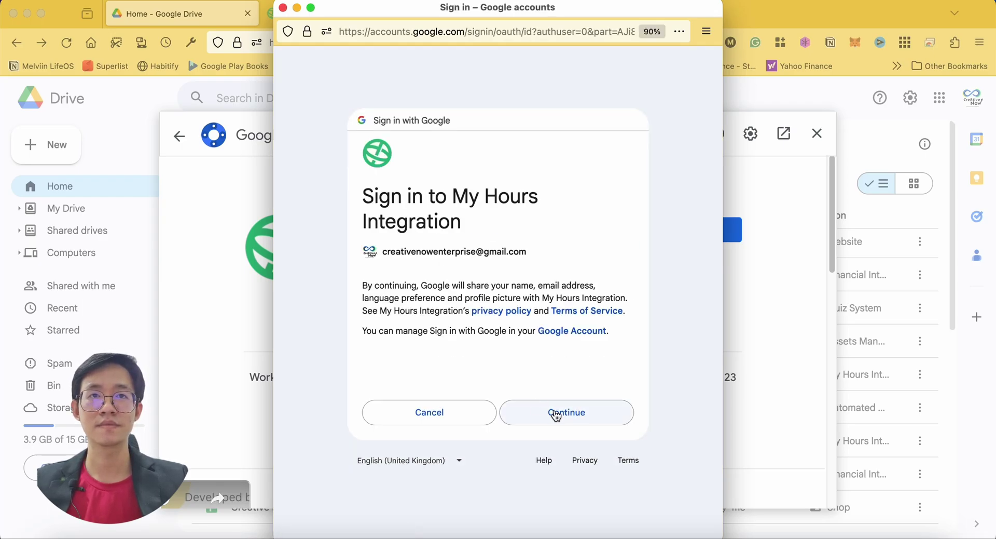
left_click(556, 413)
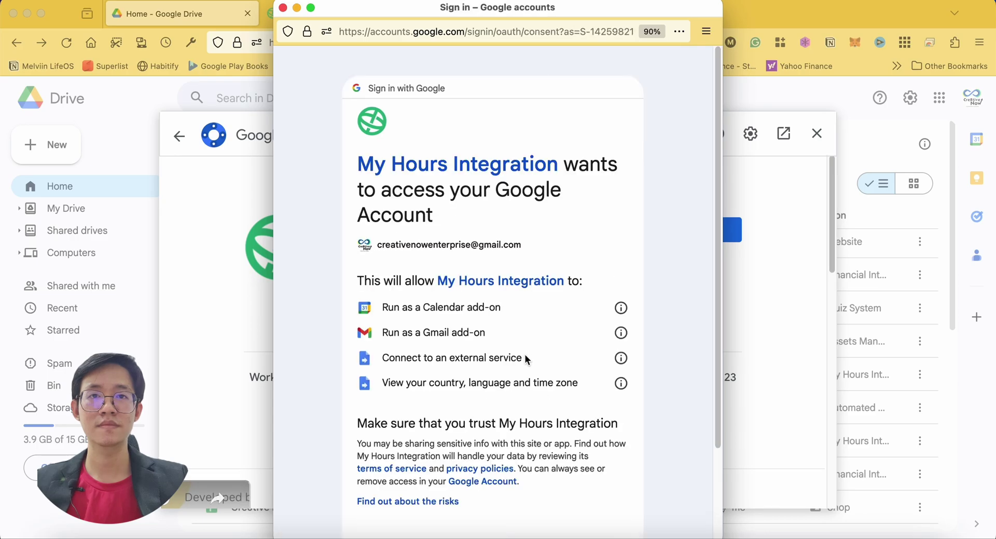
scroll(512, 283, "down", 2)
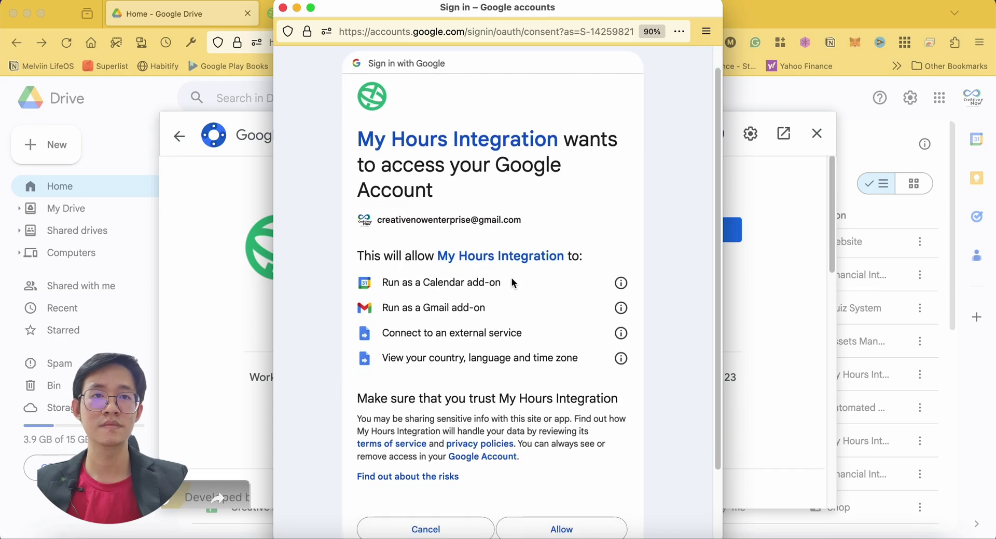
scroll(512, 279, "down", 1)
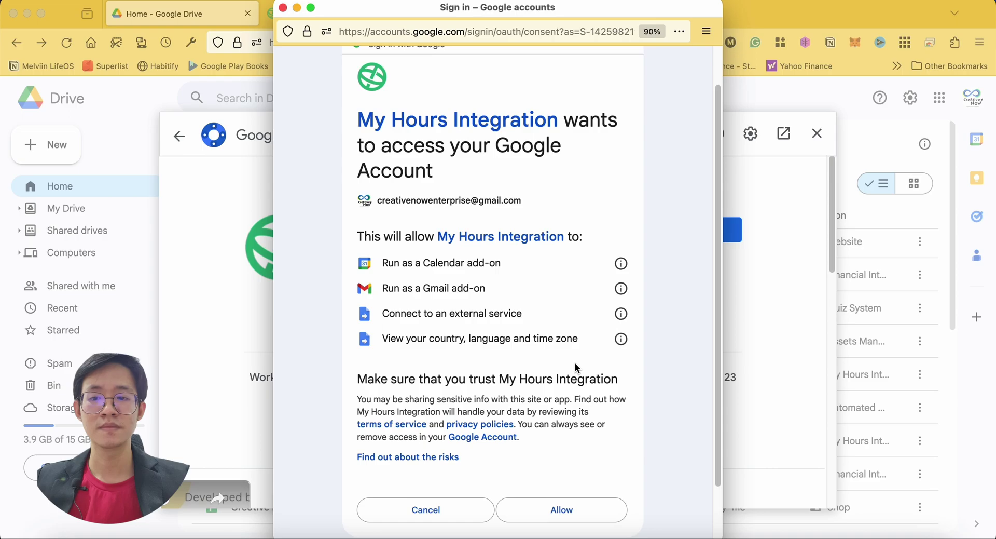
left_click(598, 519)
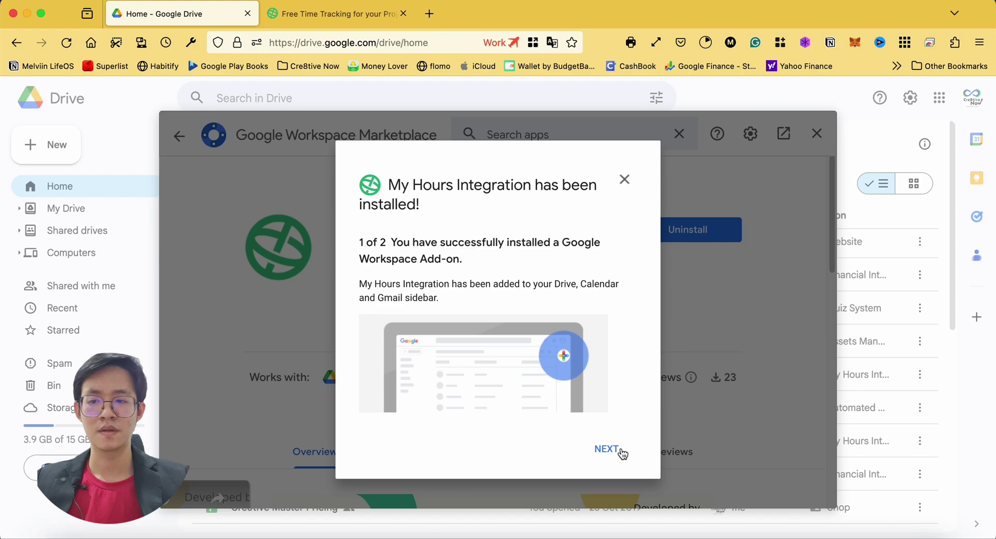
left_click(614, 449)
left_click(613, 450)
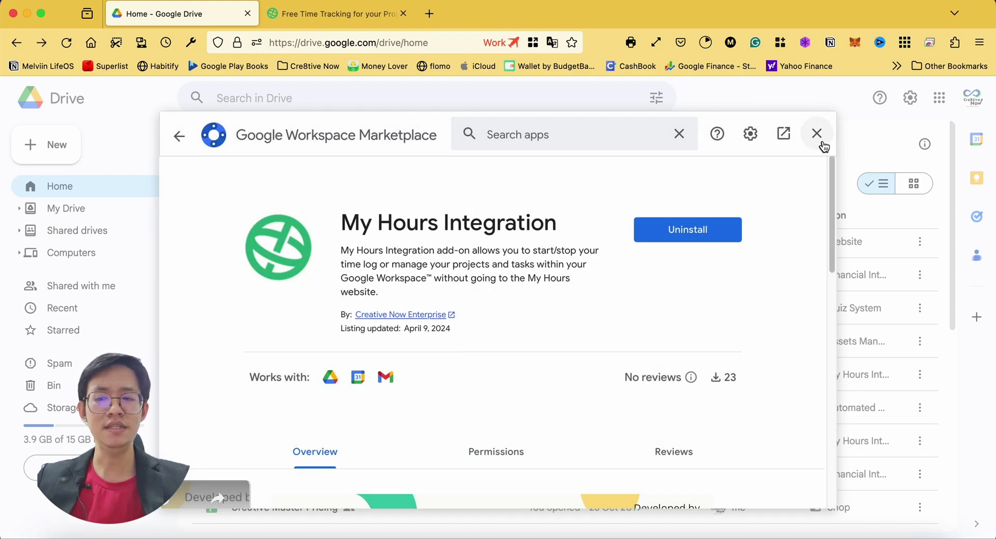
left_click(818, 135)
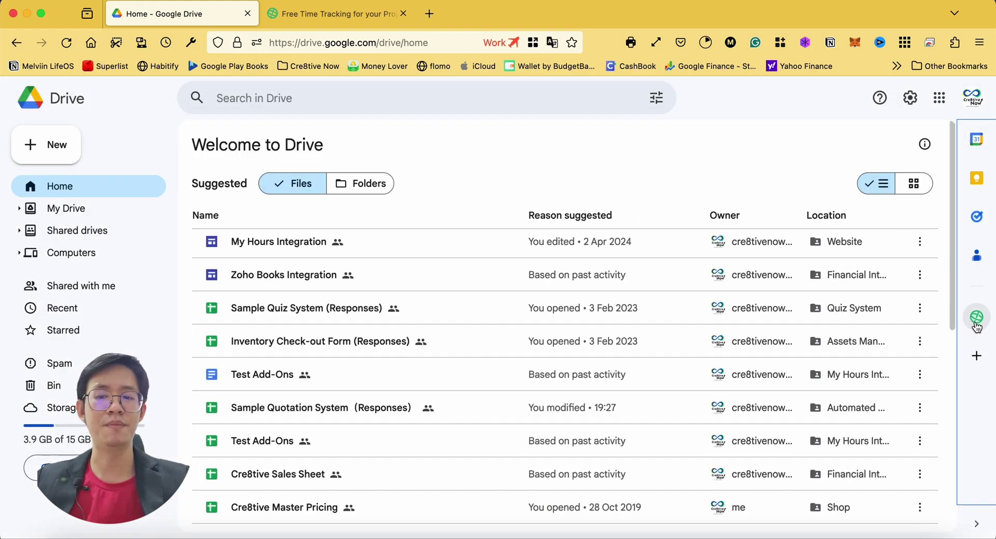
Open the My Hours add-on in Drive and authorize it by agreeing to its terms of use and privacy policy.
left_click(975, 318)
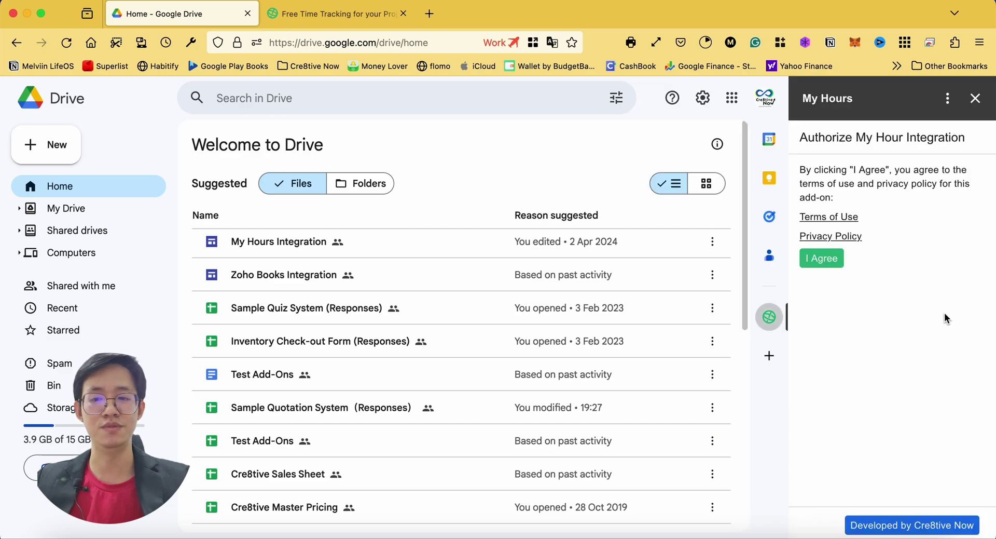
left_click(839, 259)
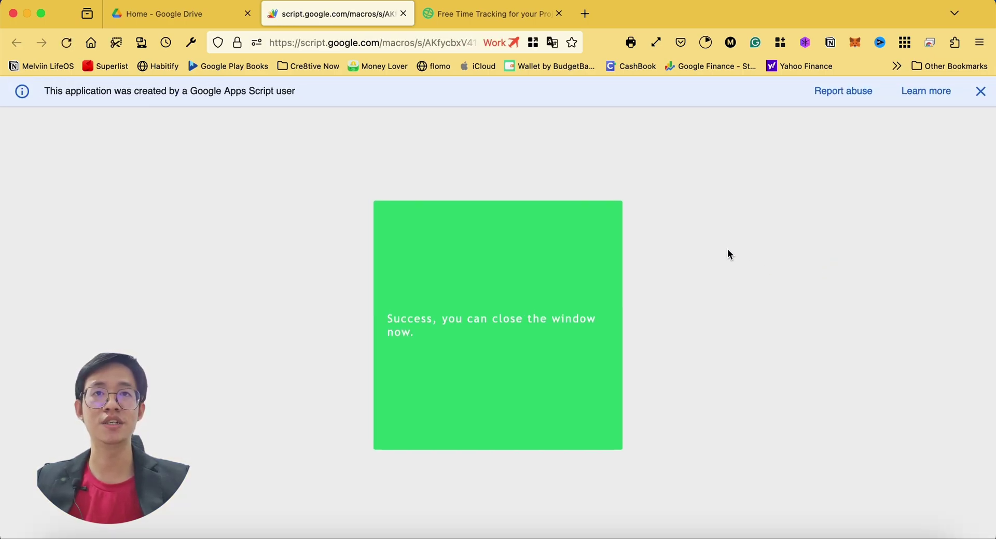
left_click(404, 19)
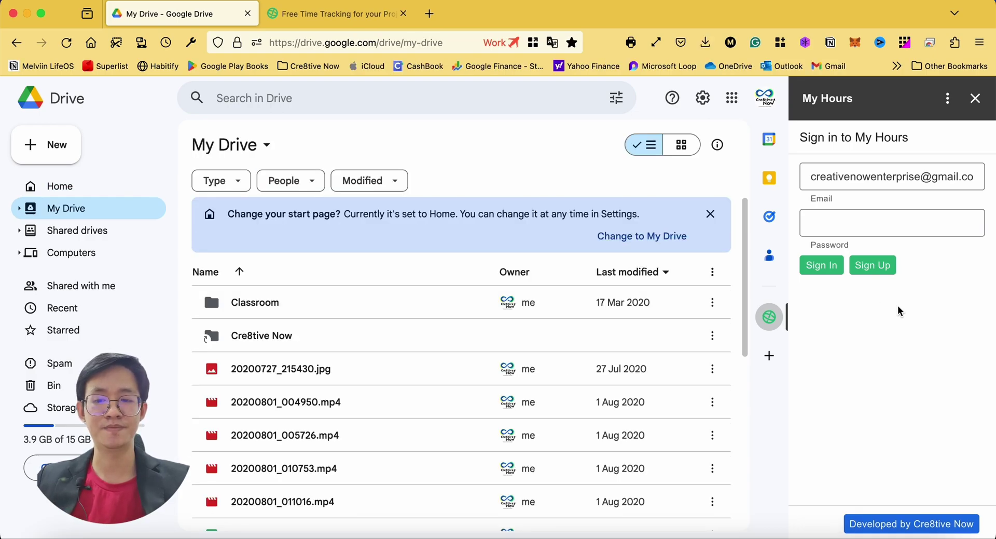
Enter the account password in the My Hours add-on, view the sign-up page for new accounts, and sign in.
left_click(897, 216)
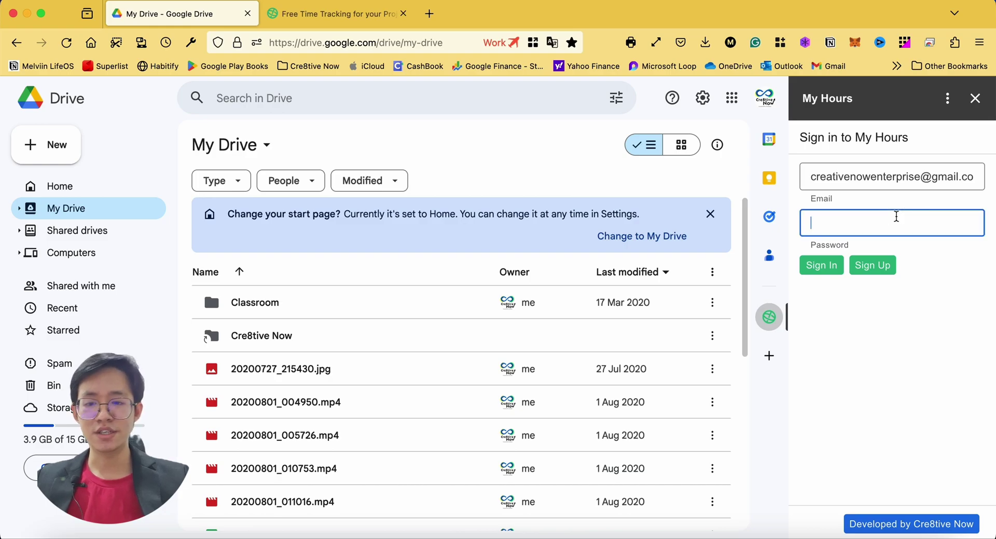
type("********")
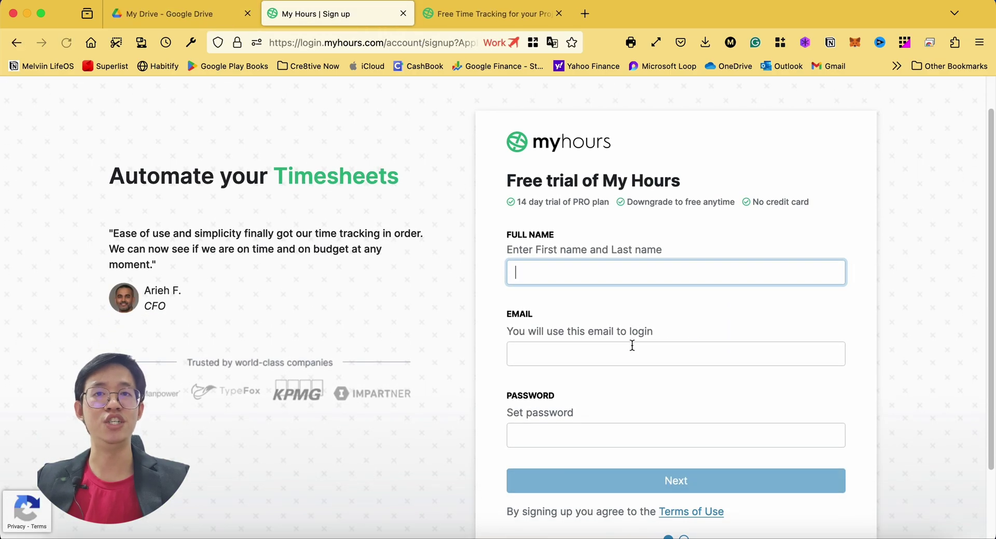
scroll(656, 332, "down", 1)
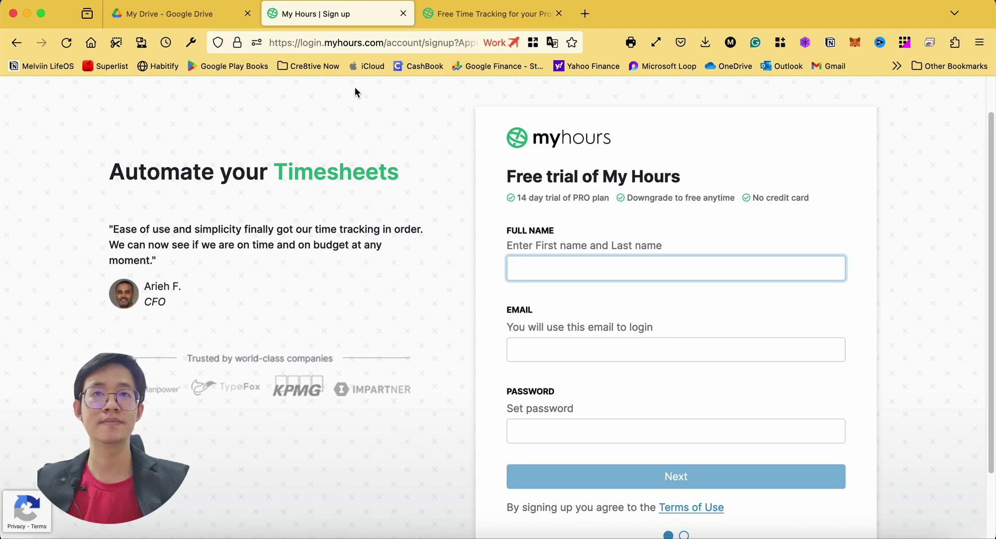
left_click(403, 14)
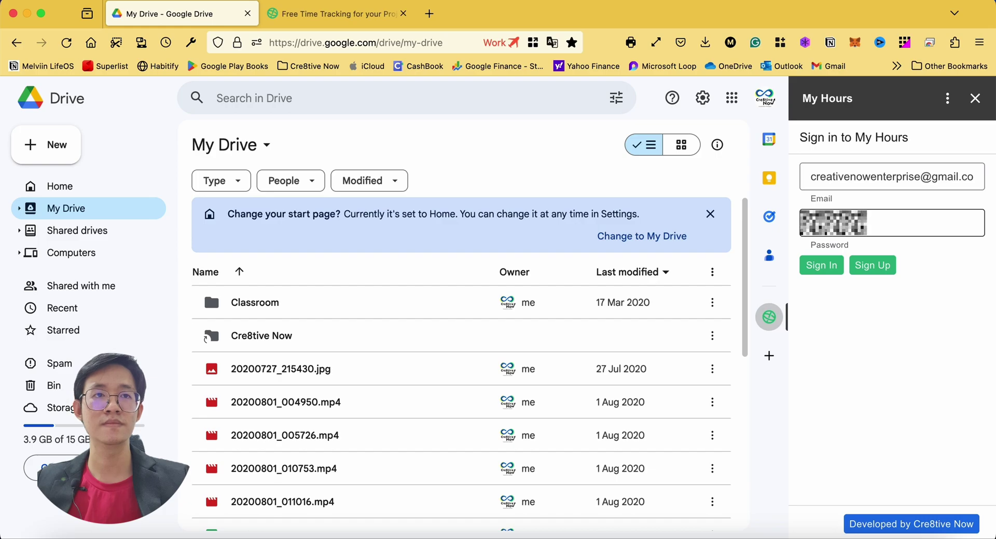
left_click(892, 222)
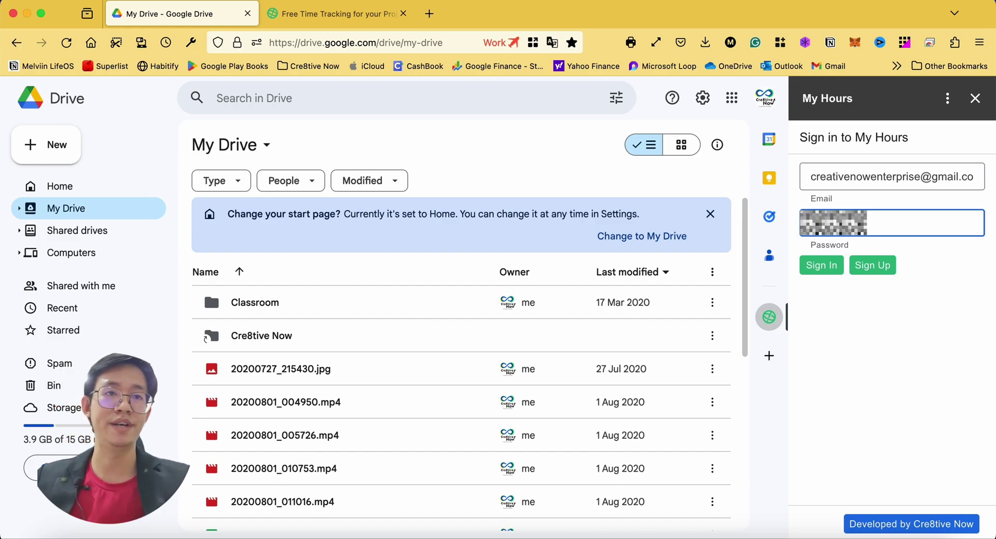
left_click(824, 261)
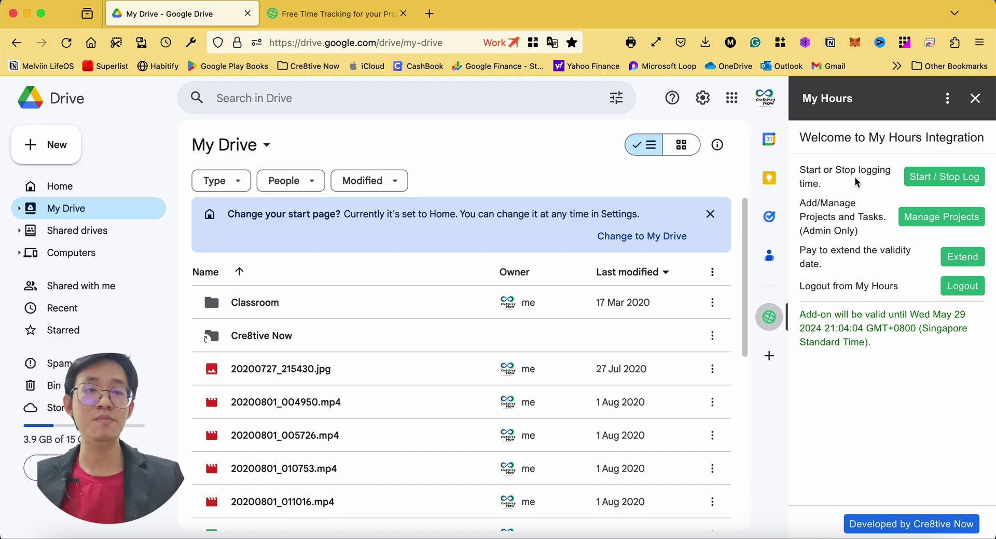
Start and stop a time log for project My Hours Integration Testing with task Demo Run, and return to the add-on's welcome page.
left_click(922, 179)
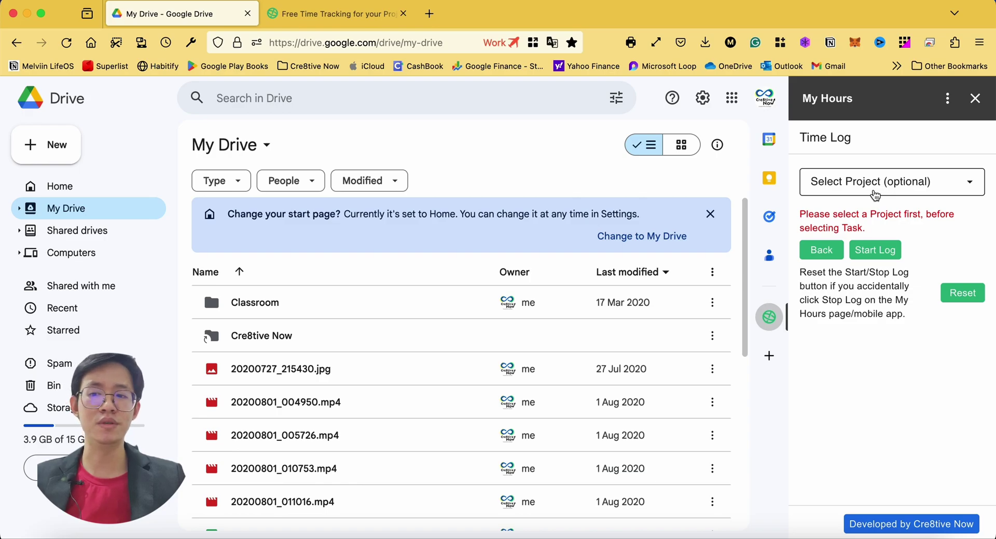
left_click(875, 195)
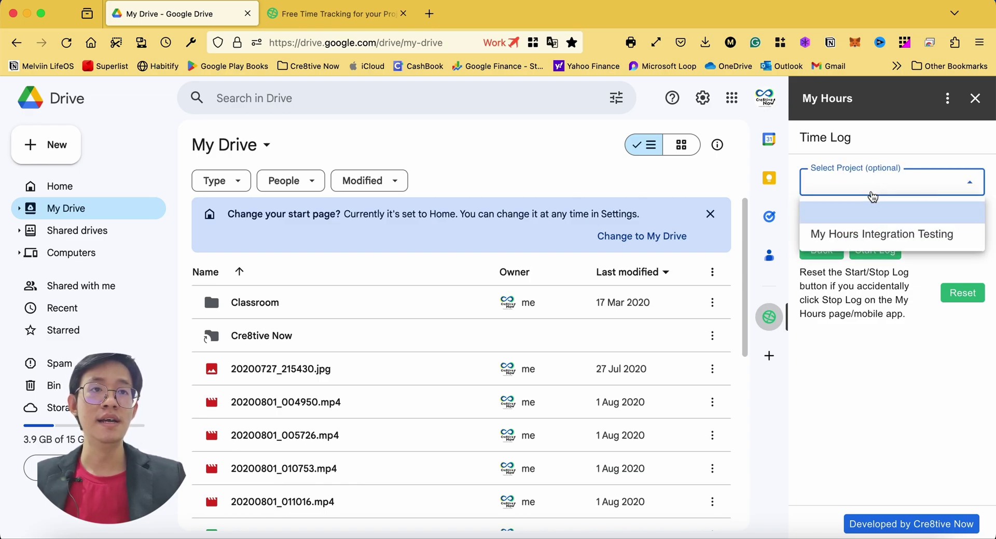
left_click(878, 239)
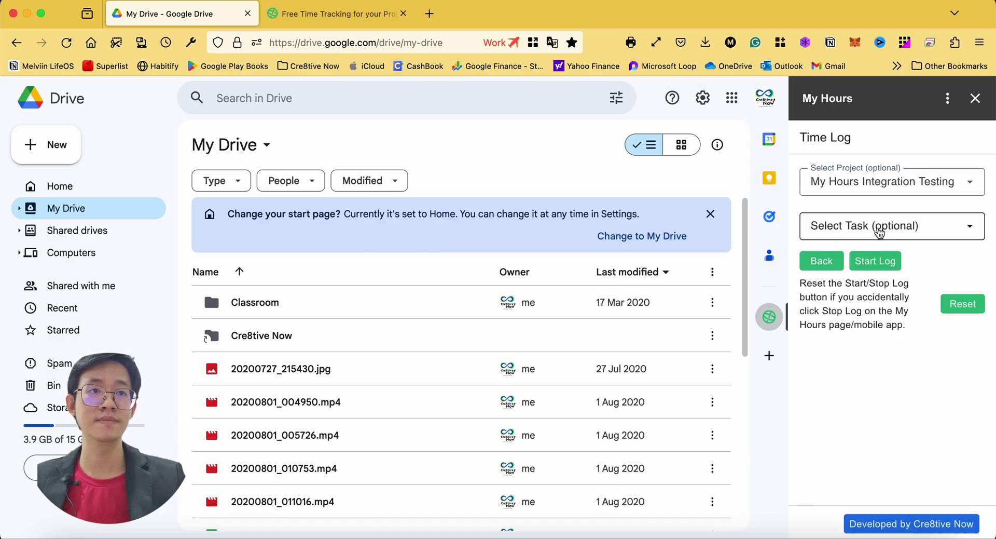
left_click(880, 234)
left_click(898, 276)
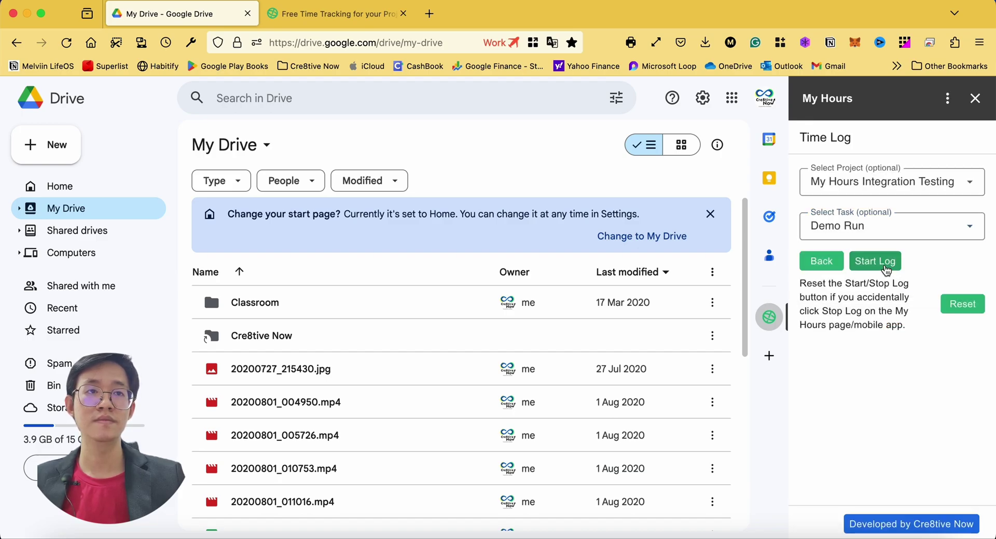
left_click(886, 269)
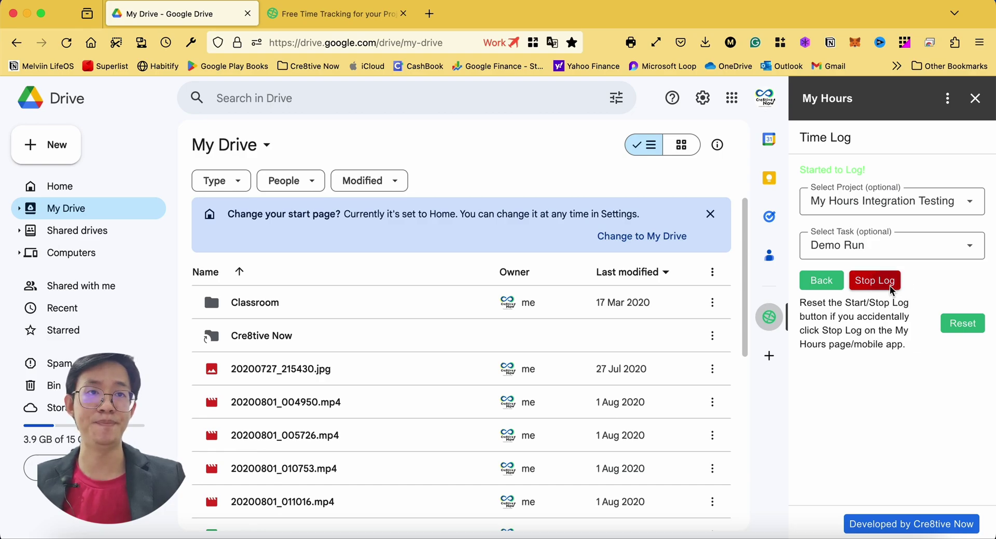
left_click(889, 285)
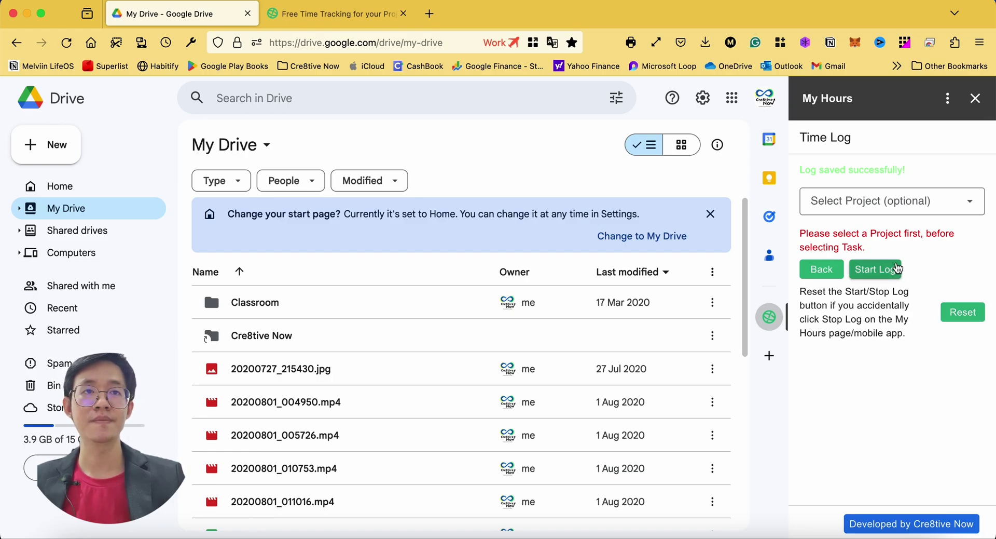
left_click(822, 273)
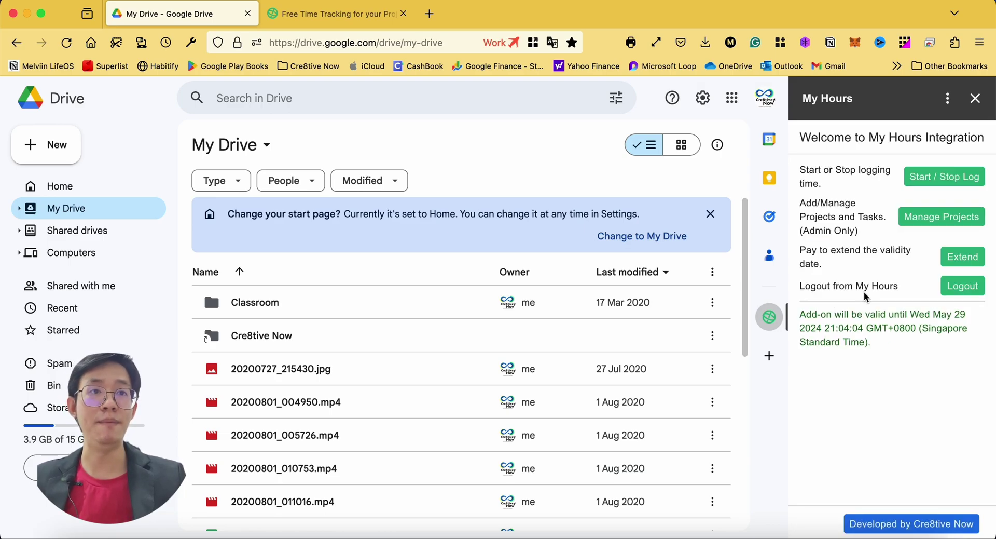
Open project management in the My Hours add-on and bring up the form for creating a new project.
left_click(922, 224)
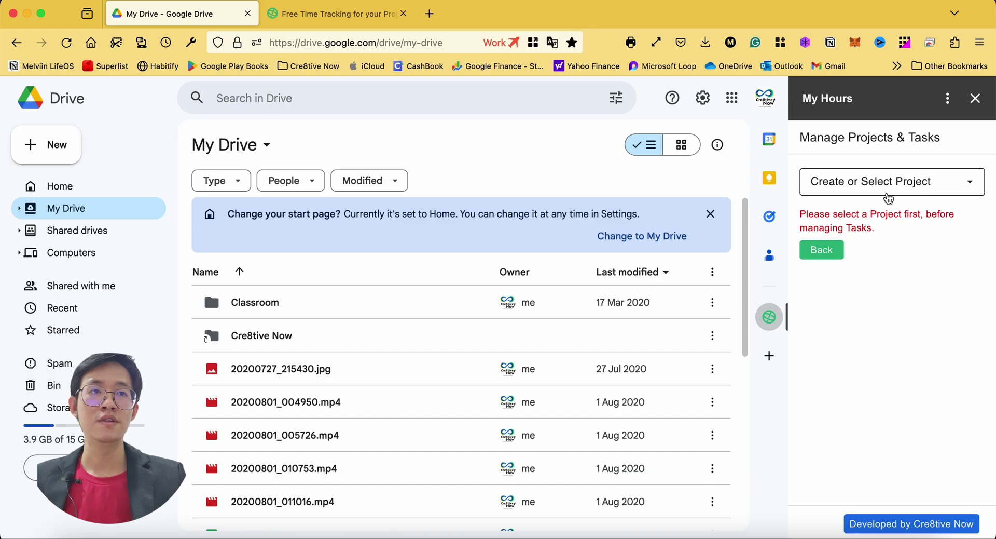
left_click(889, 195)
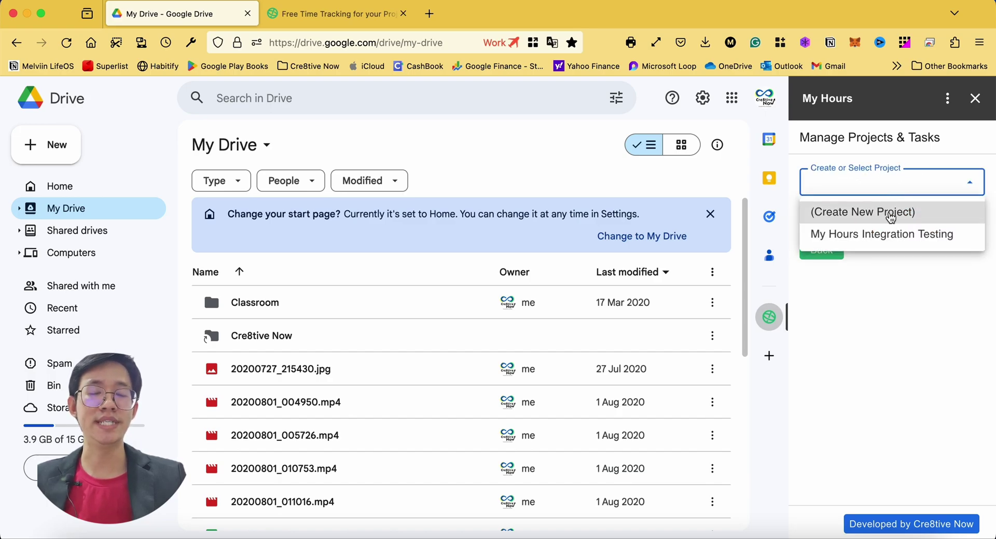
left_click(890, 214)
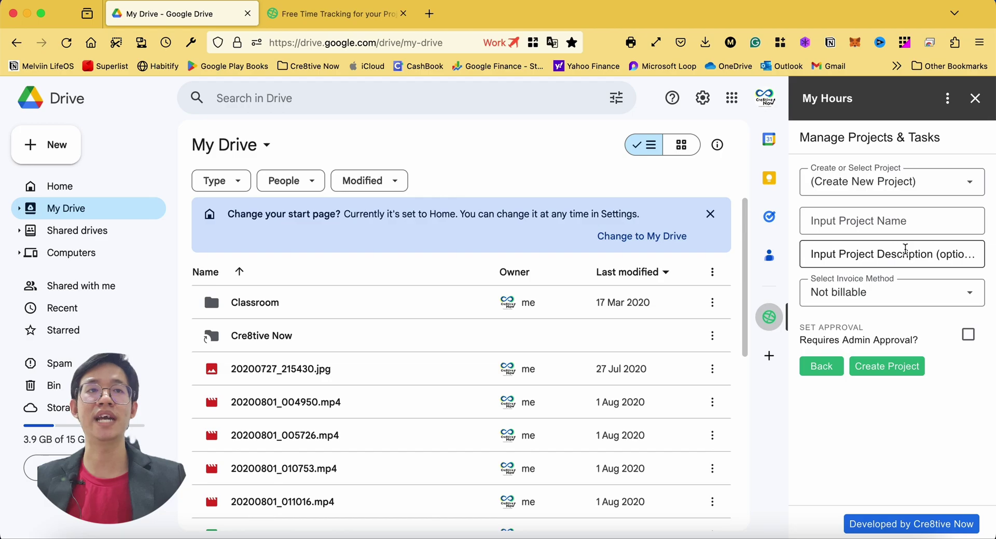
Try the Project rate invoice method for the new project and set it back to Not billable.
left_click(901, 291)
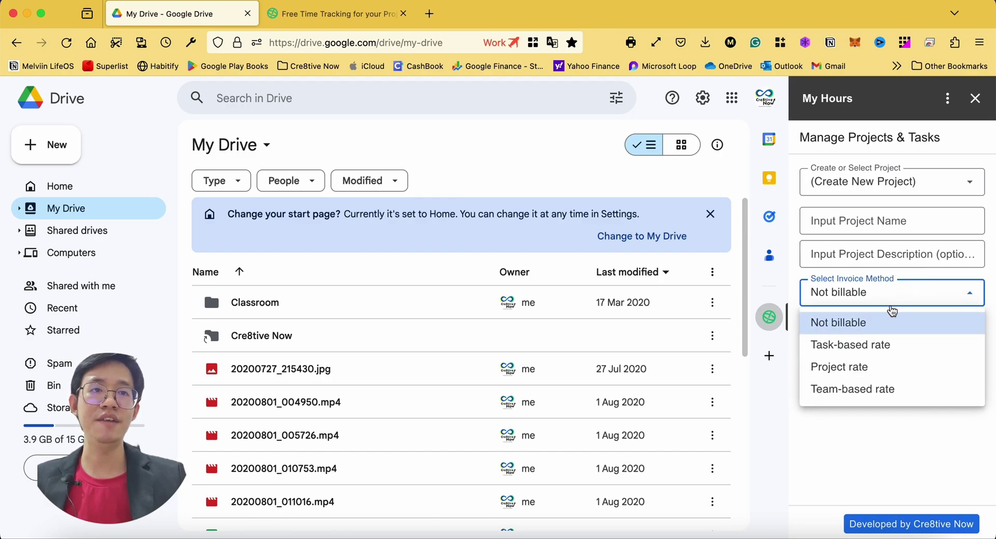
left_click(876, 367)
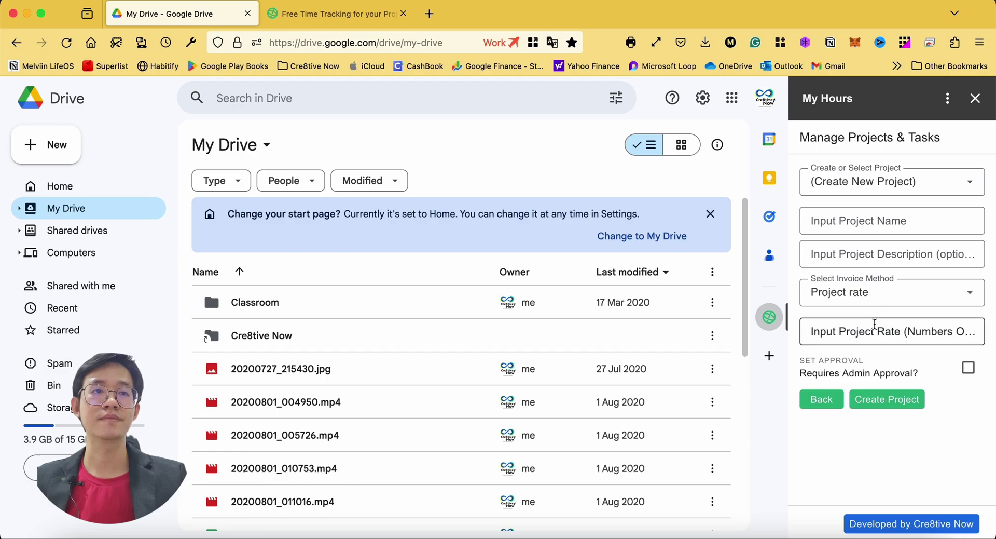
left_click(878, 299)
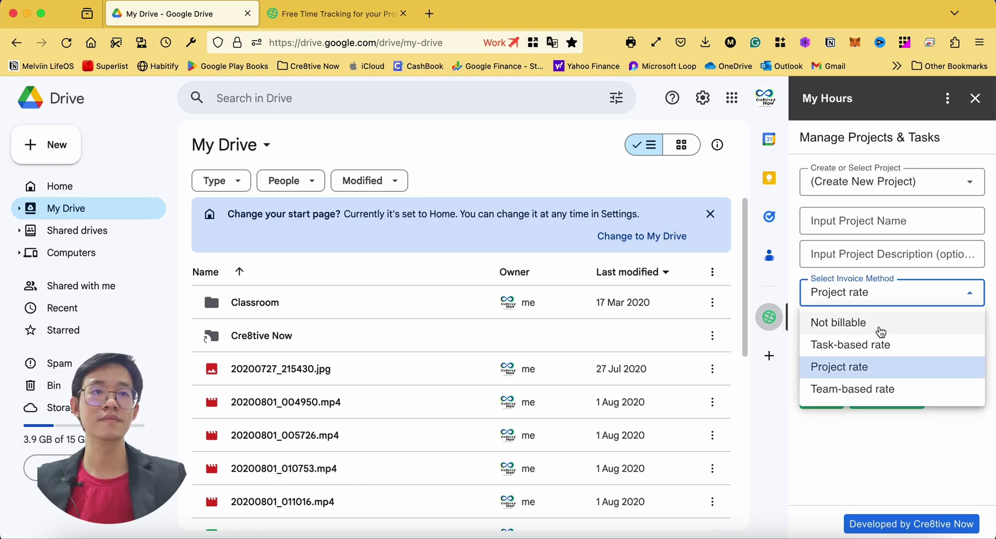
left_click(879, 324)
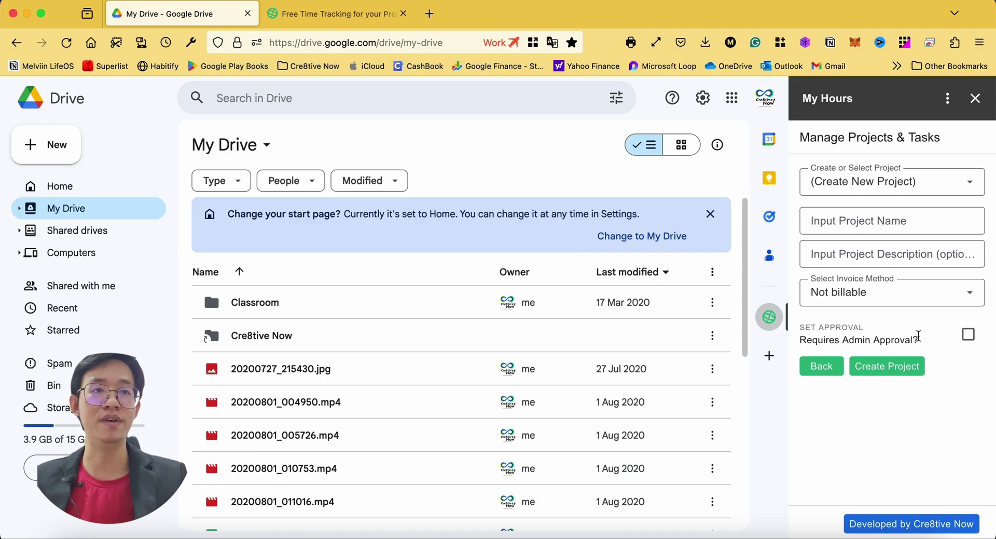
Try the admin approval requirement on and off, and try to create the project without a name.
left_click(968, 335)
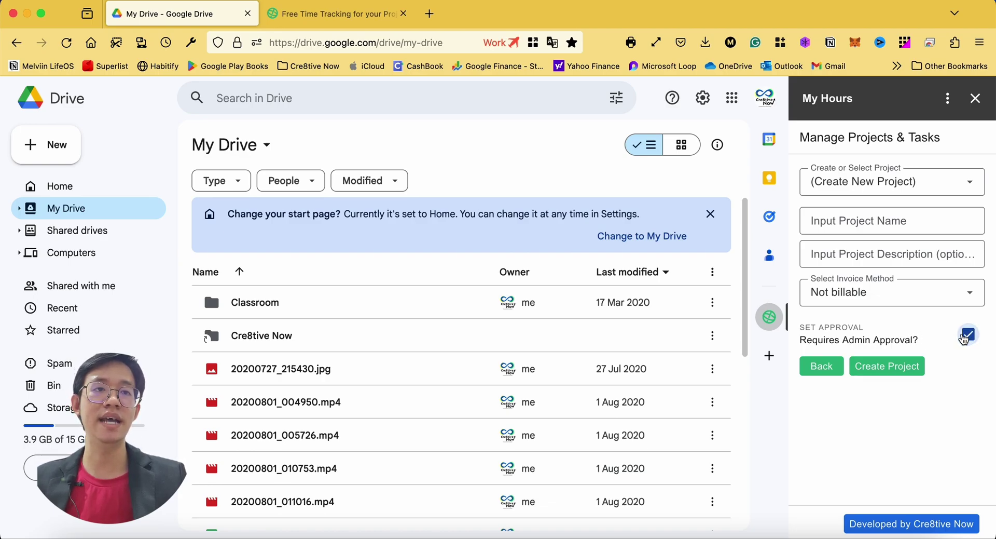
left_click(968, 335)
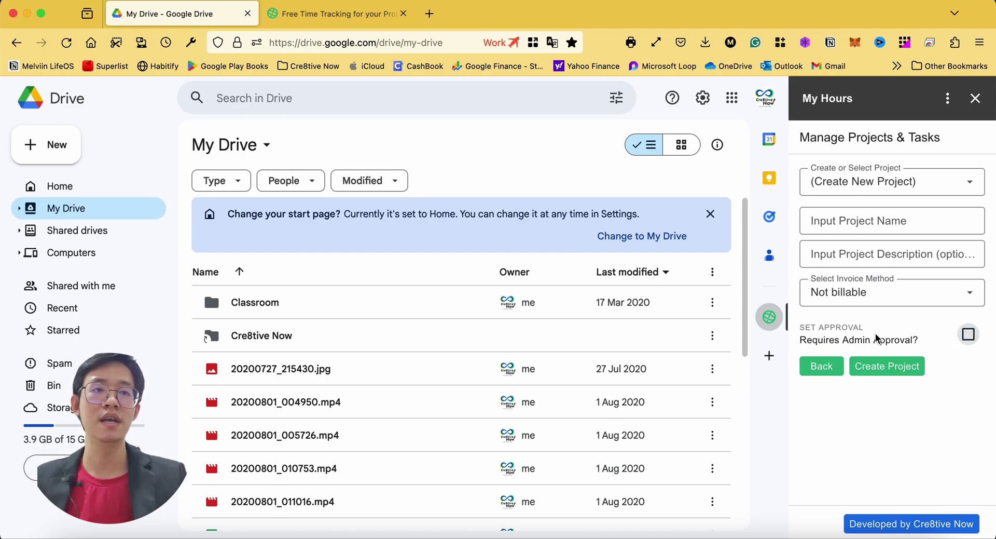
left_click(884, 368)
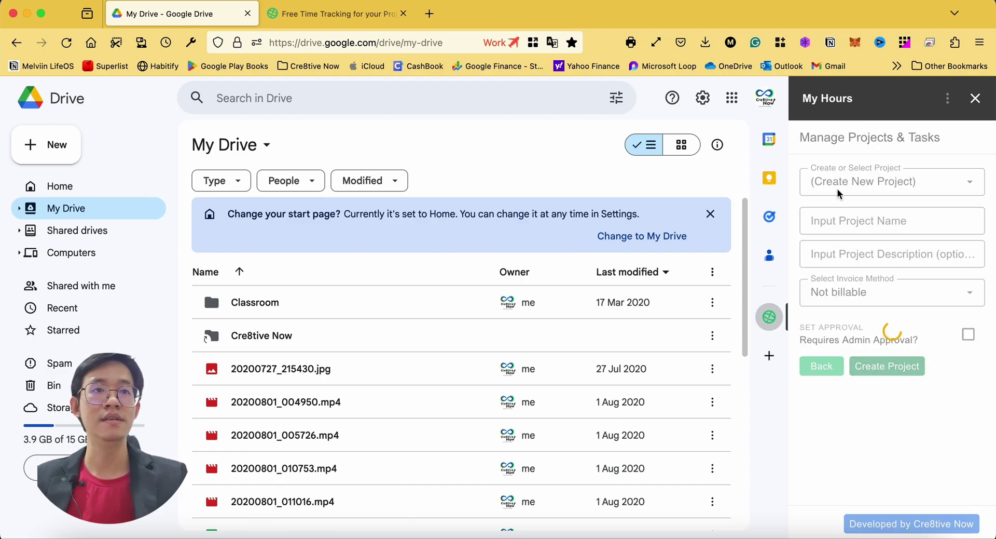
Create a new project named ABC with the Not billable invoice method and no admin approval.
left_click(876, 183)
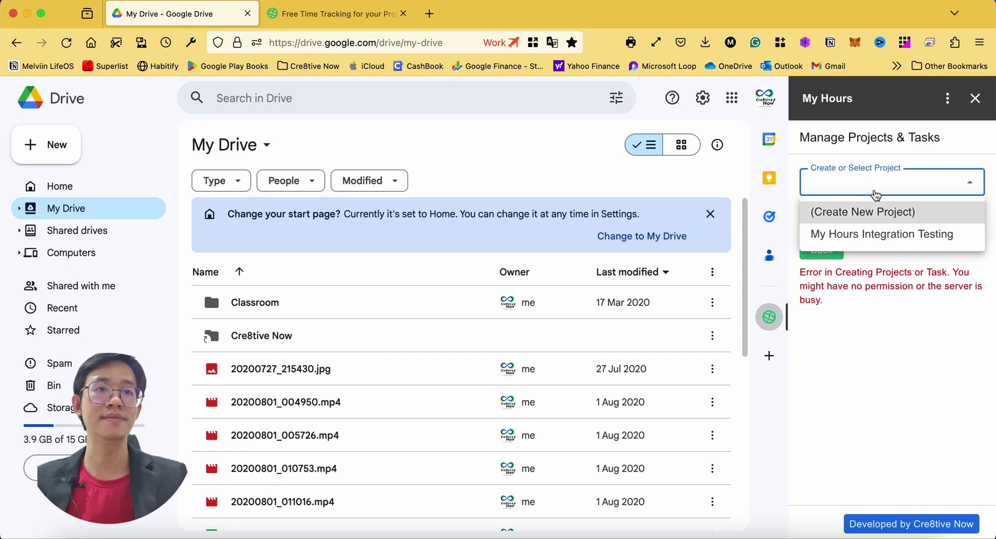
left_click(879, 213)
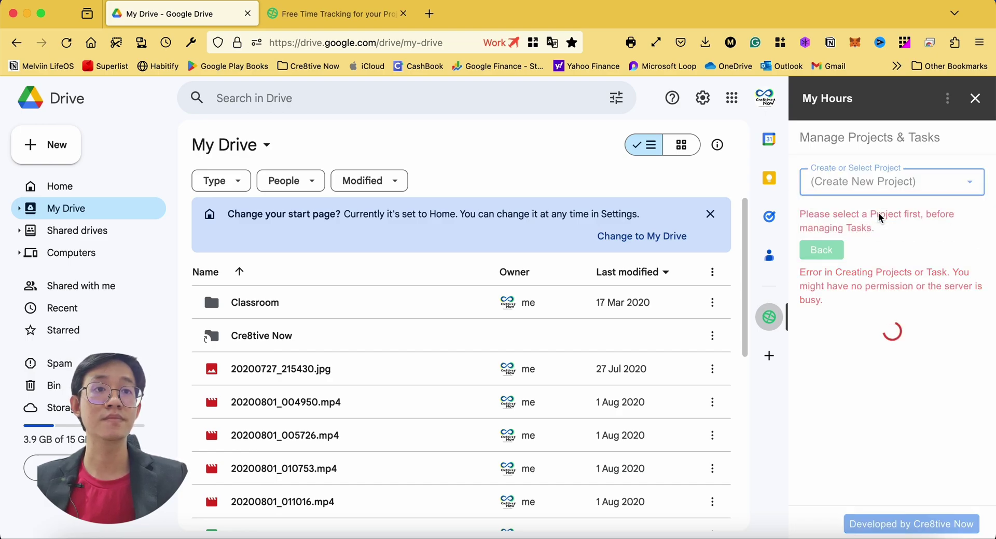
left_click(878, 221)
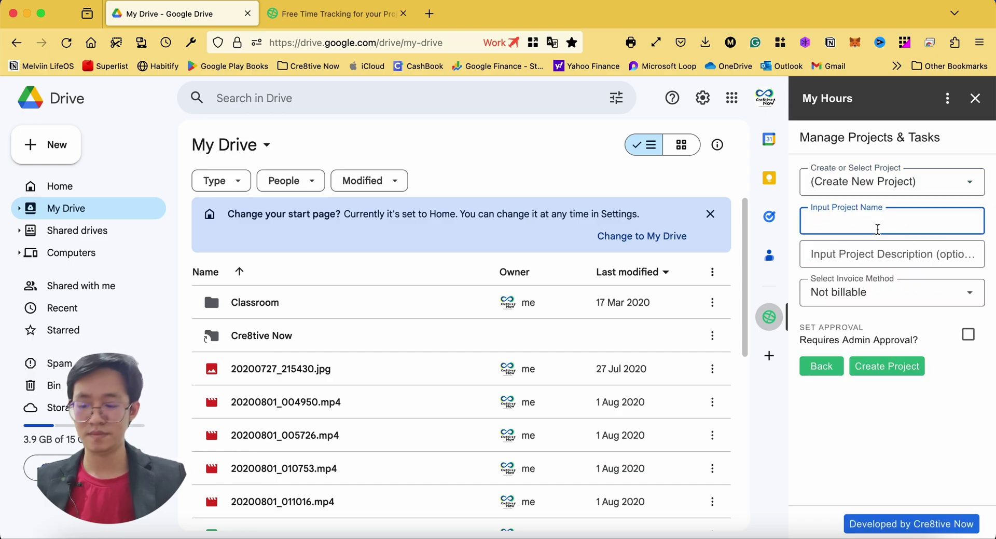
type("ABC")
left_click(910, 366)
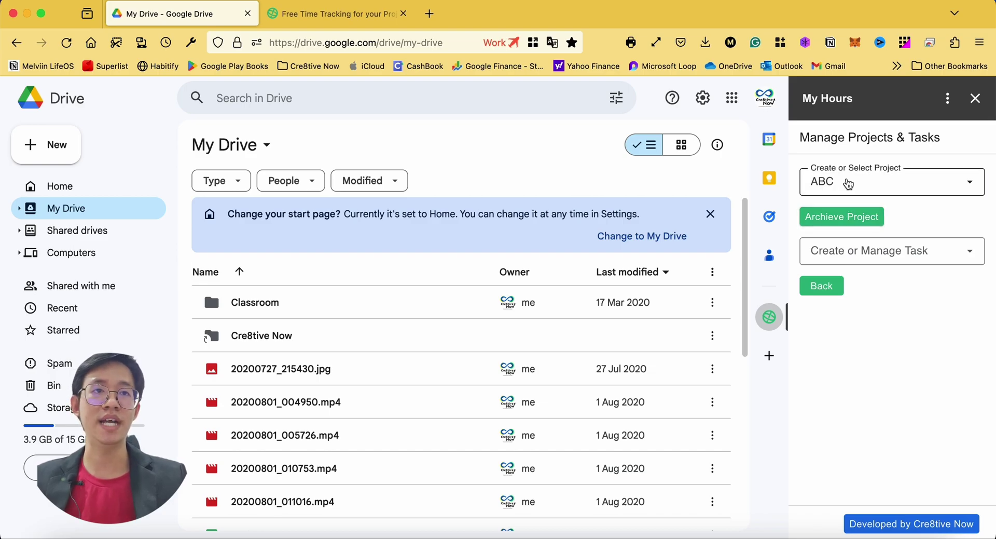
Archive the ABC project in the My Hours add-on.
left_click(825, 182)
left_click(865, 250)
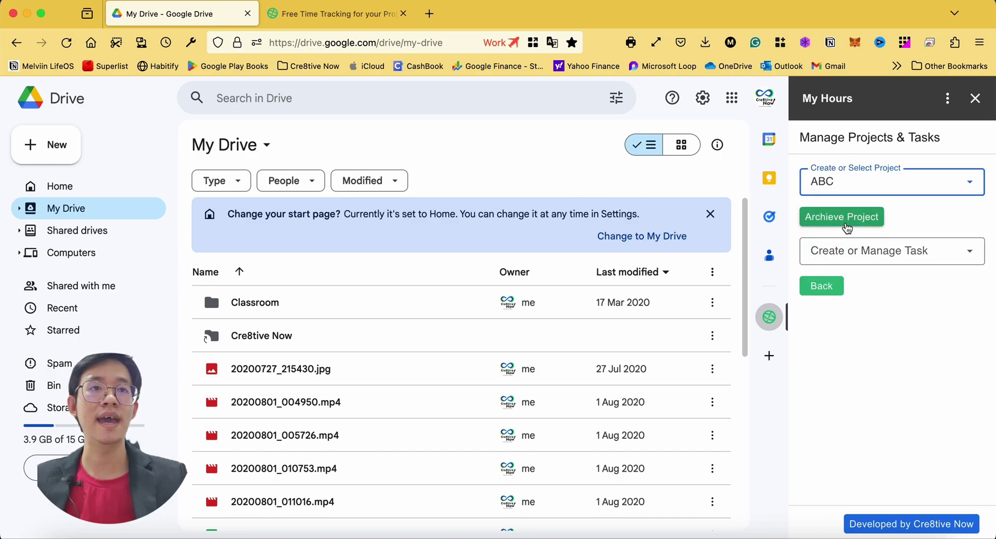
left_click(847, 228)
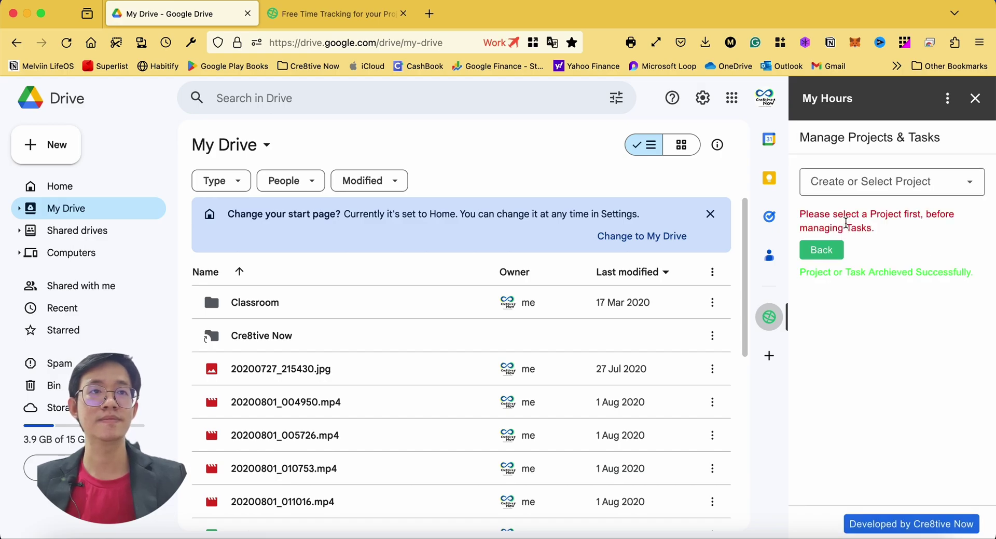
Select the project My Hours Integration Testing and bring up the form for creating a new task.
left_click(854, 190)
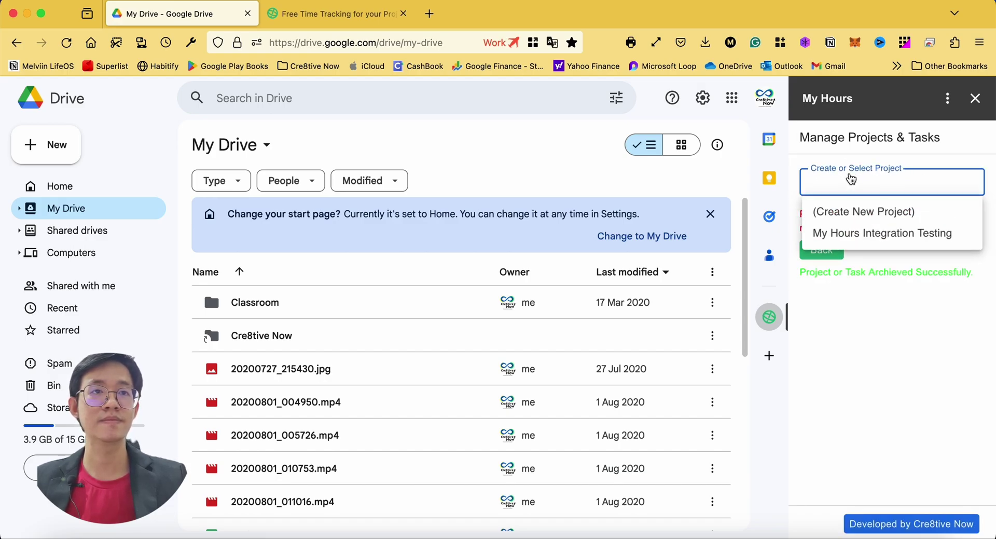
left_click(855, 227)
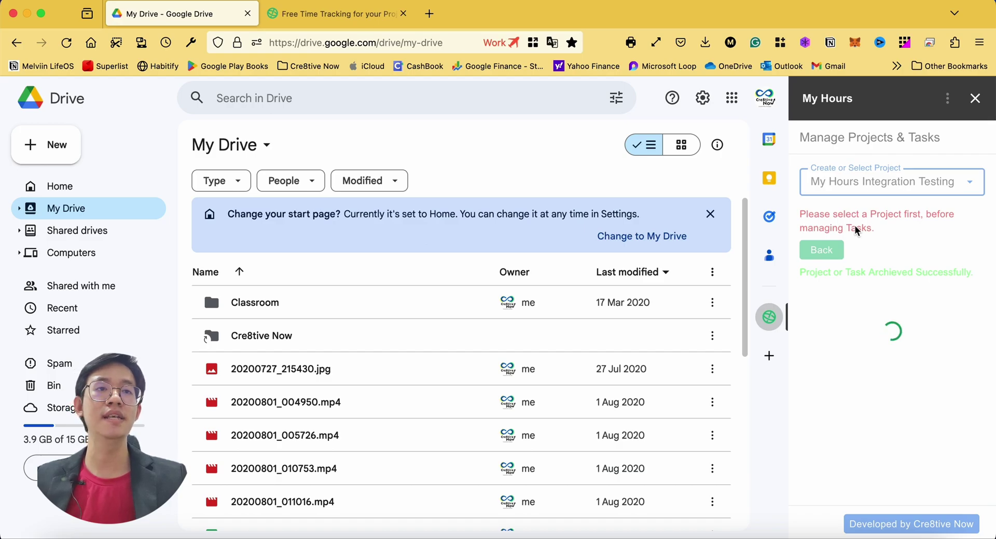
left_click(874, 260)
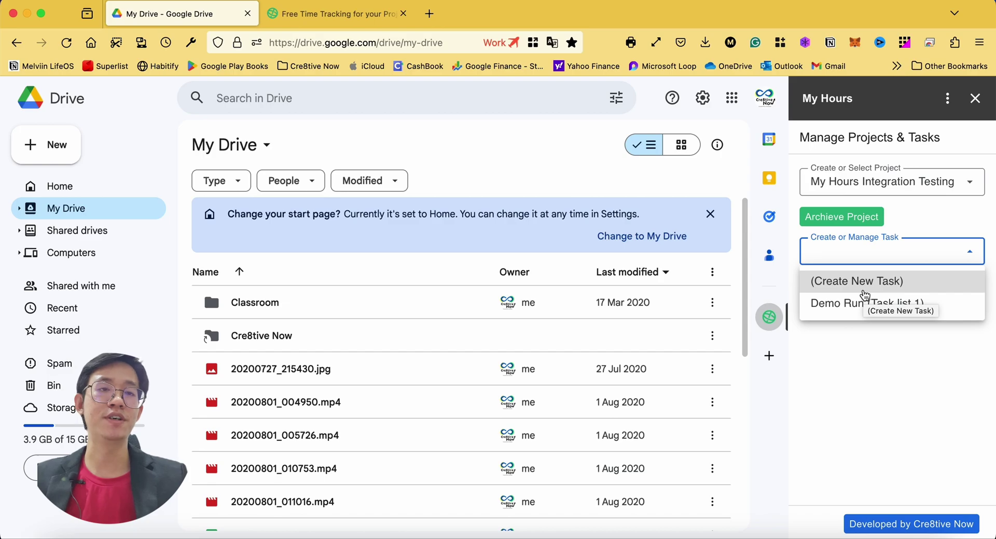
left_click(866, 292)
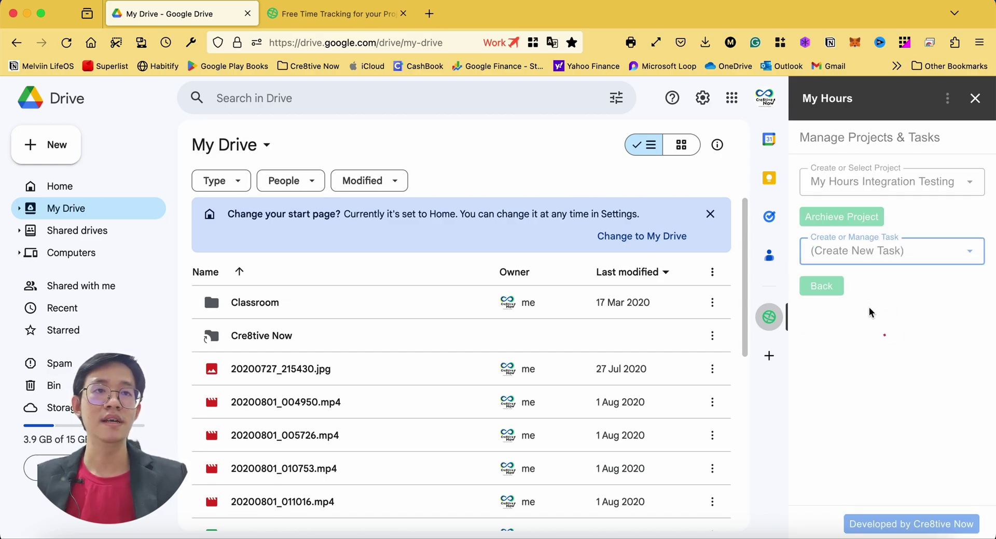
scroll(882, 321, "down", 1)
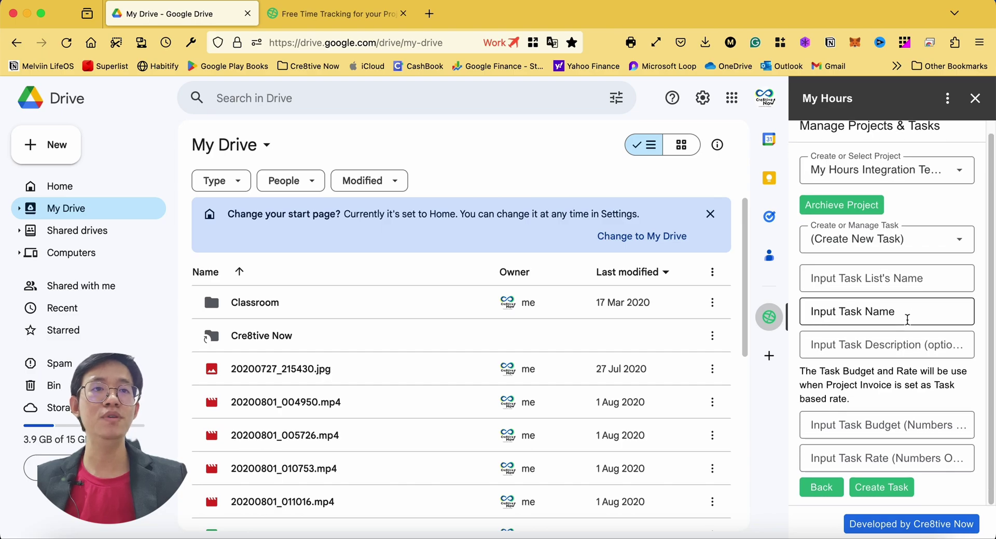
Create task ABC in a task list named Testing, with the description DEF and no budget or rate.
left_click(890, 283)
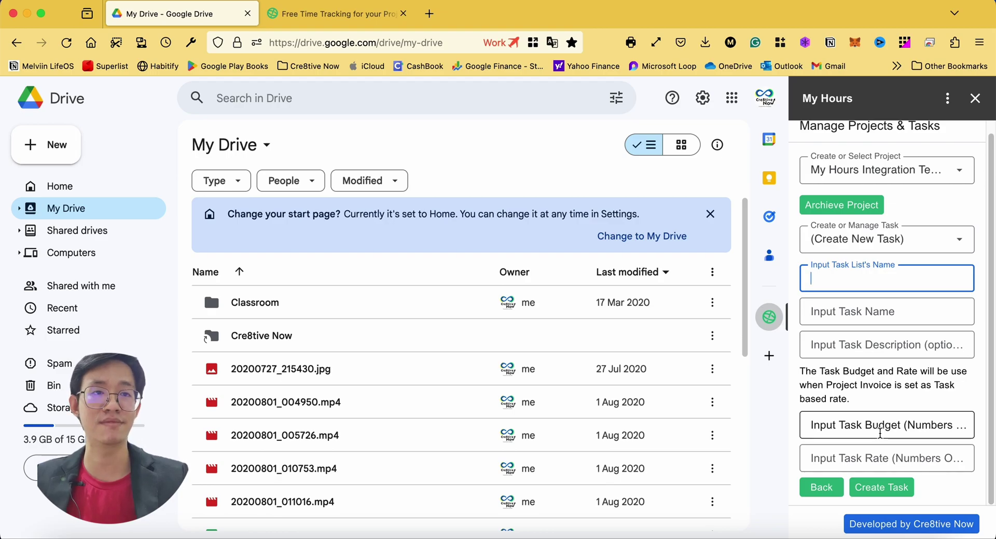
type("T")
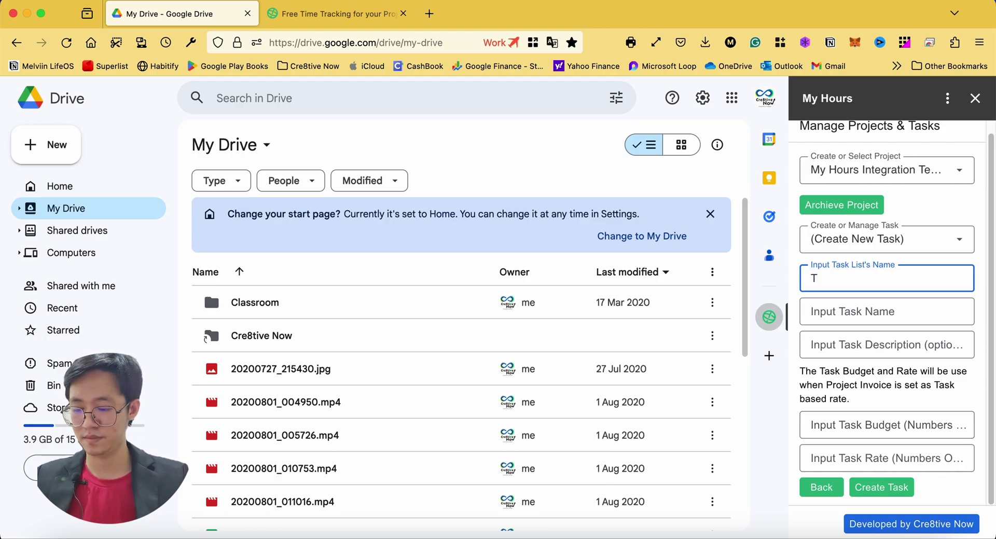
type("esting")
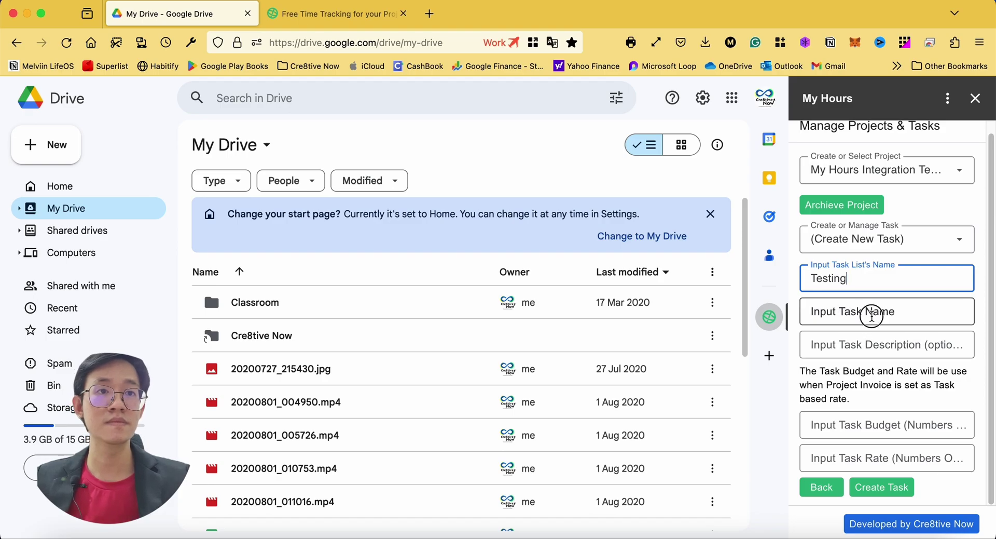
left_click(872, 316)
type("ABC")
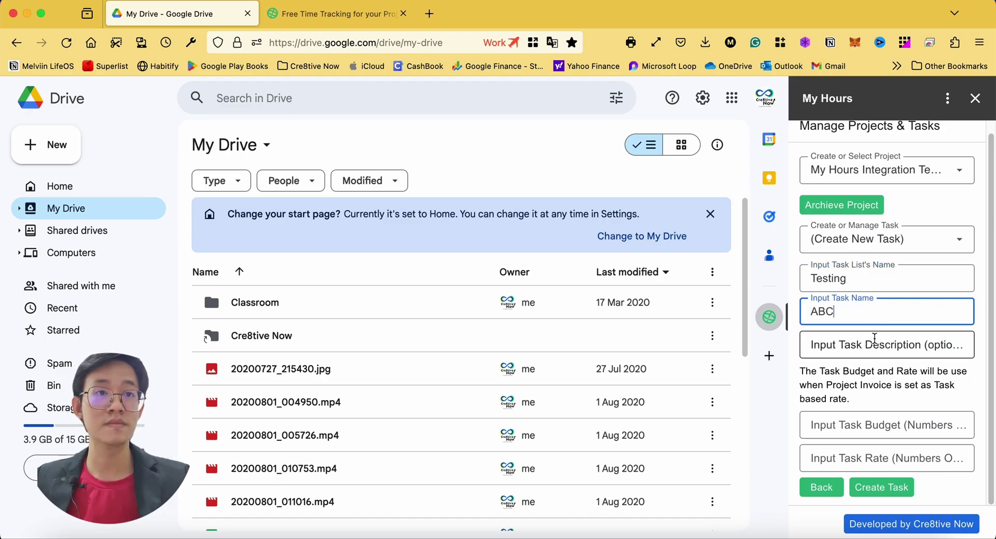
left_click(874, 340)
type("DEF")
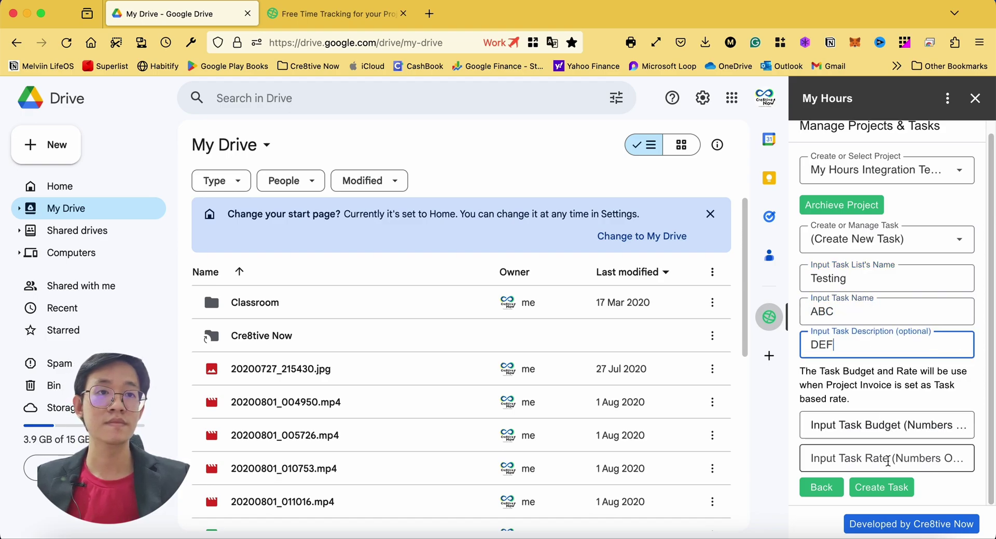
left_click(880, 486)
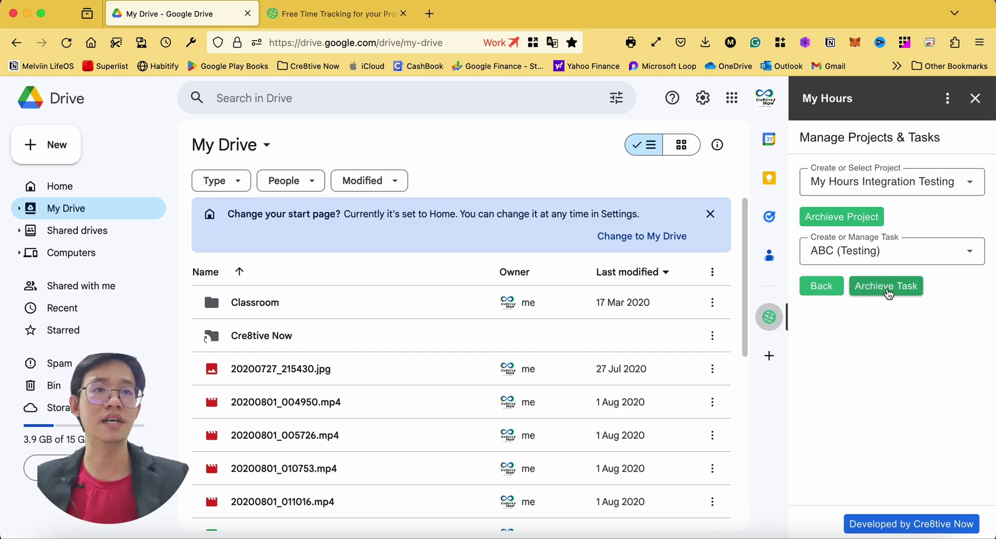
Archive the ABC task and check the remaining tasks of the project My Hours Integration Testing.
left_click(888, 291)
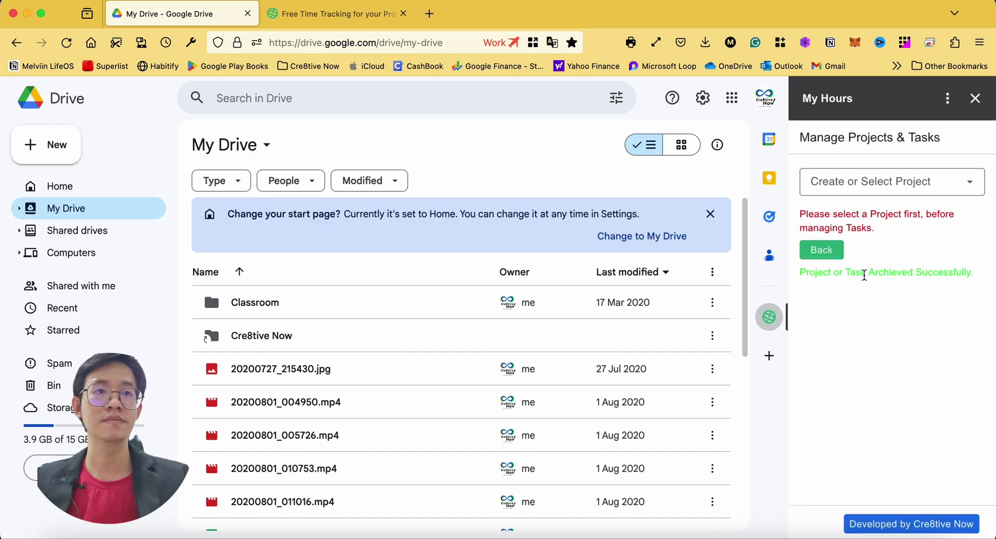
left_click(864, 193)
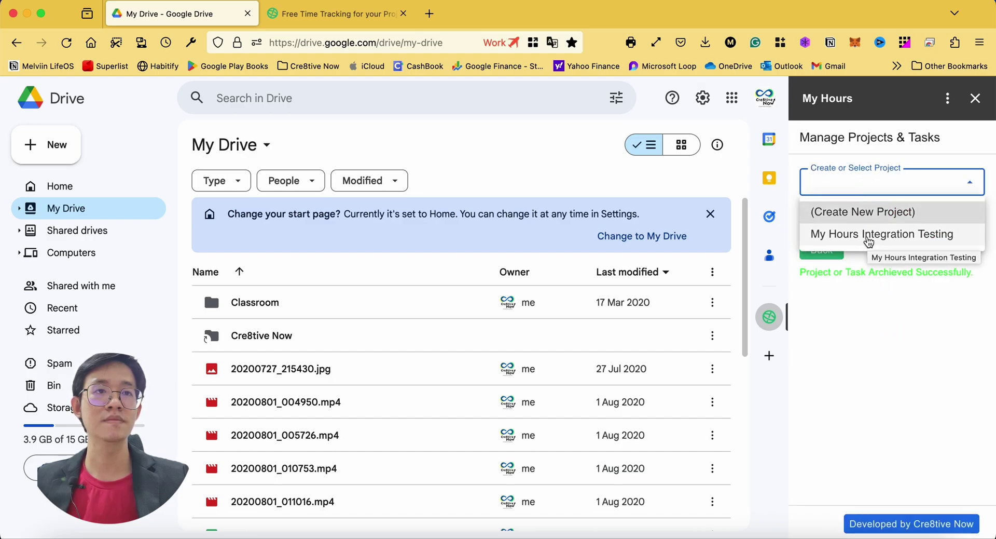
left_click(868, 236)
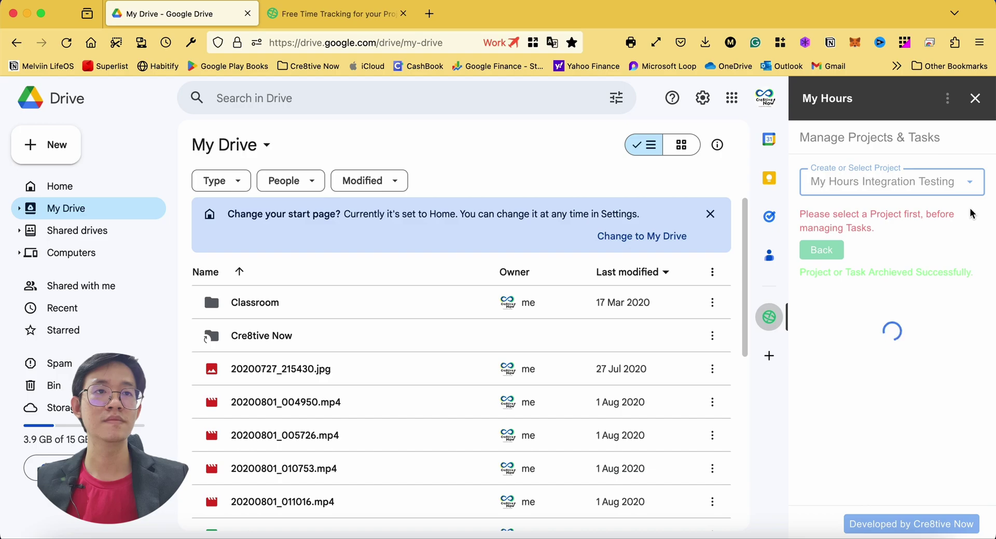
left_click(881, 256)
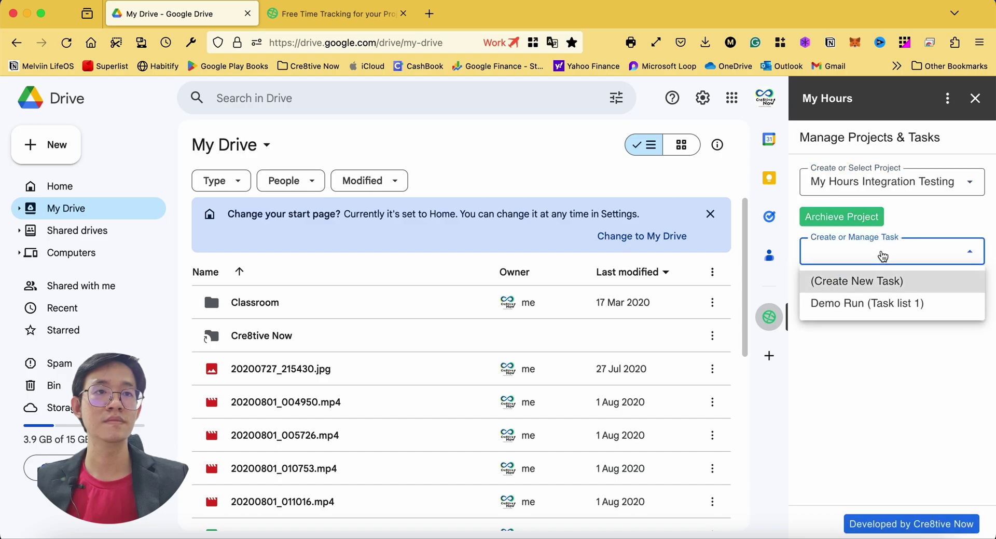
left_click(881, 256)
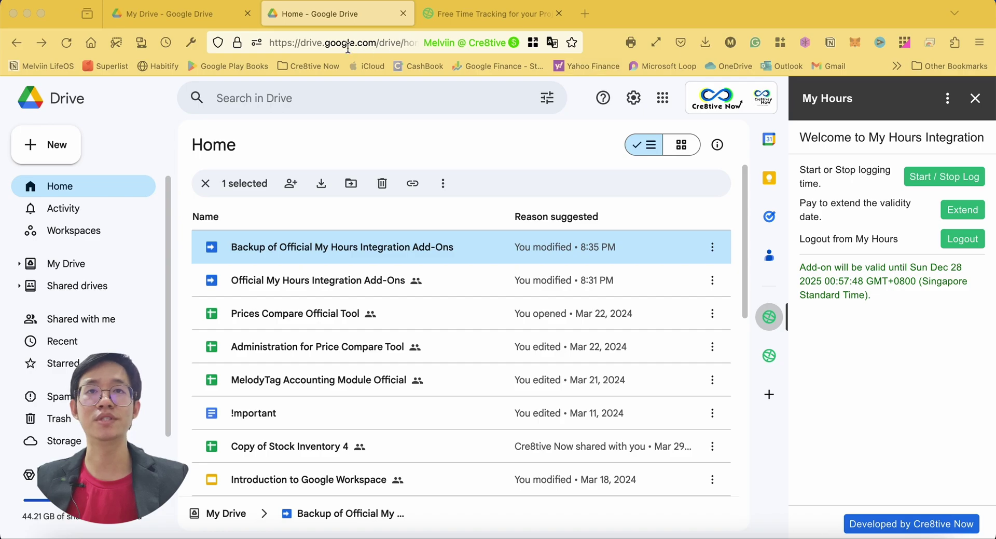
Try extending the expired add-on monthly for 3 months up to the checkout page, and close the checkout without paying.
left_click(317, 21)
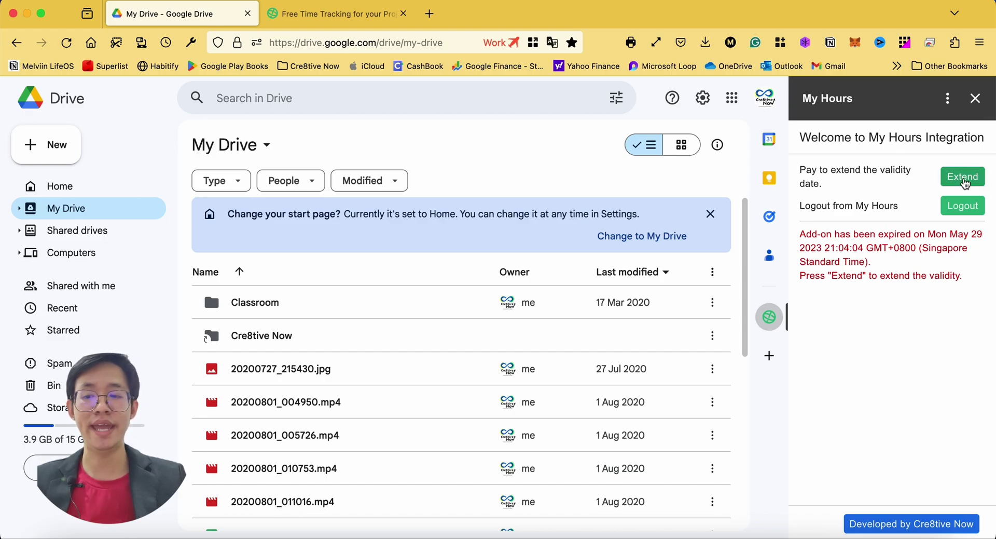
left_click(964, 179)
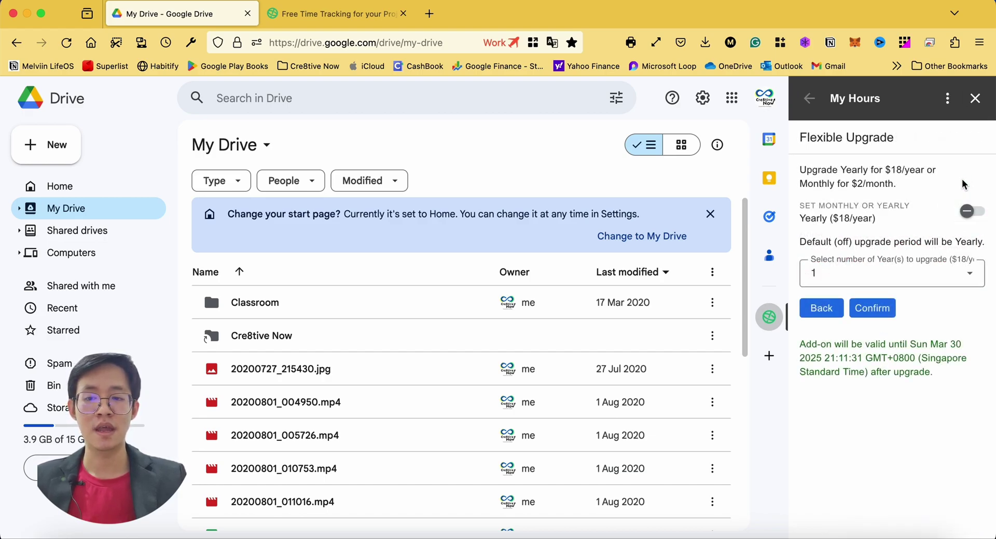
left_click(966, 211)
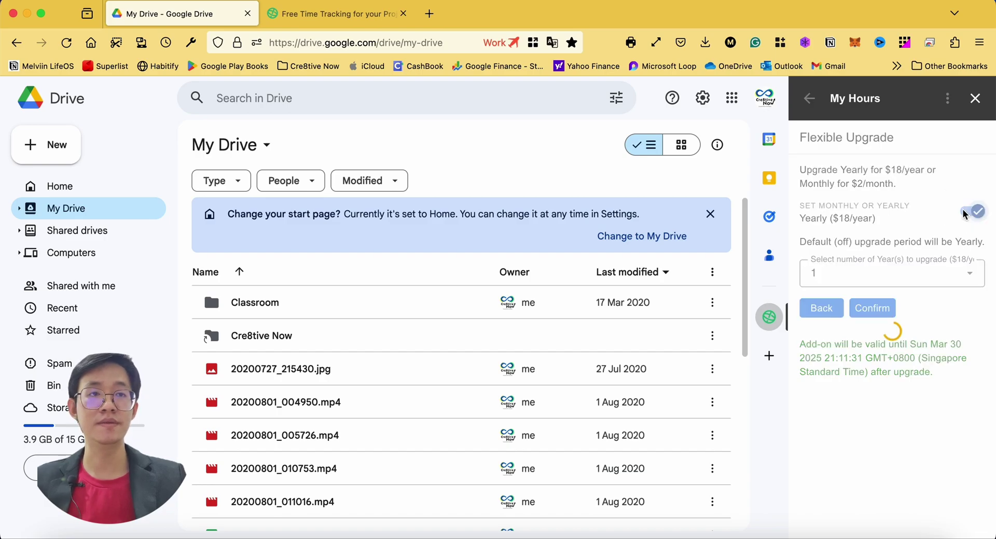
left_click(925, 273)
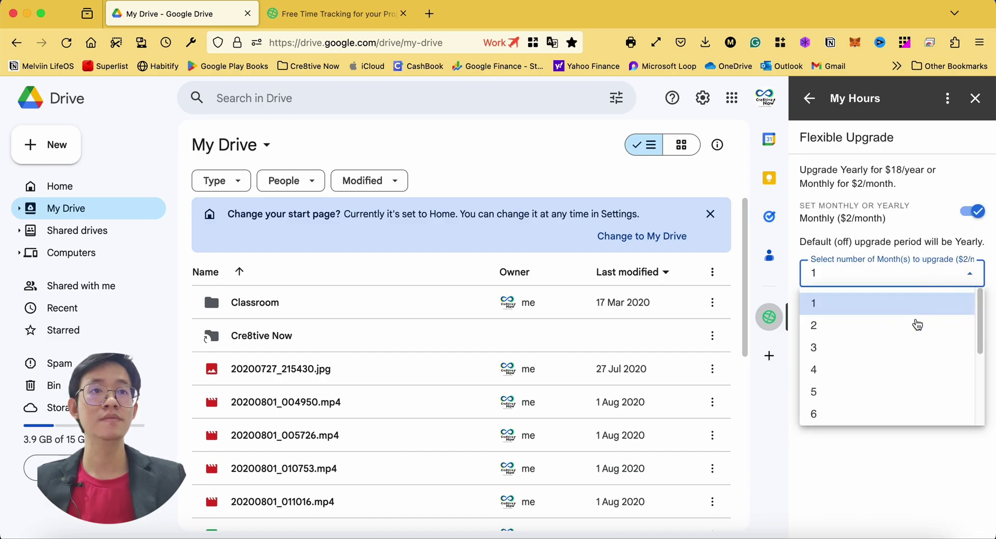
left_click(908, 347)
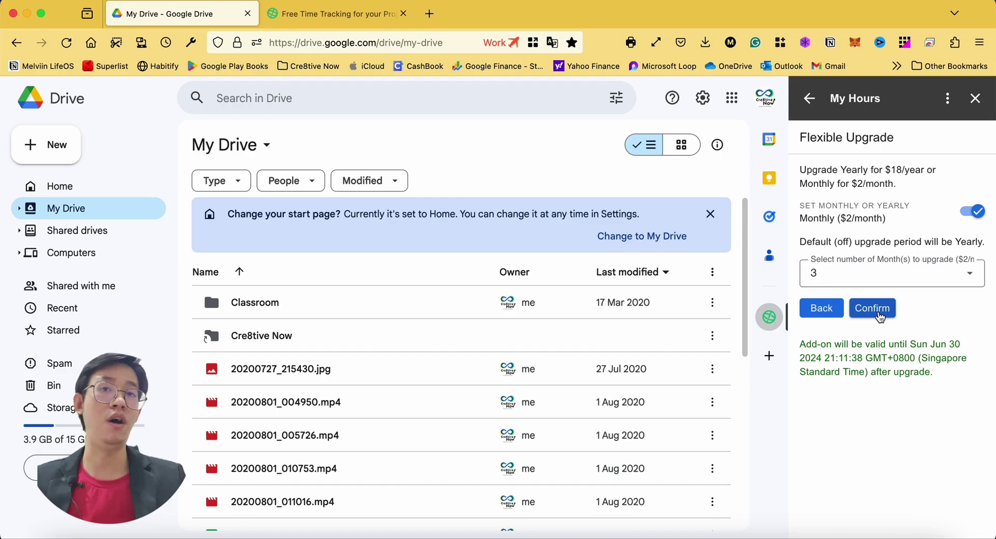
left_click(880, 317)
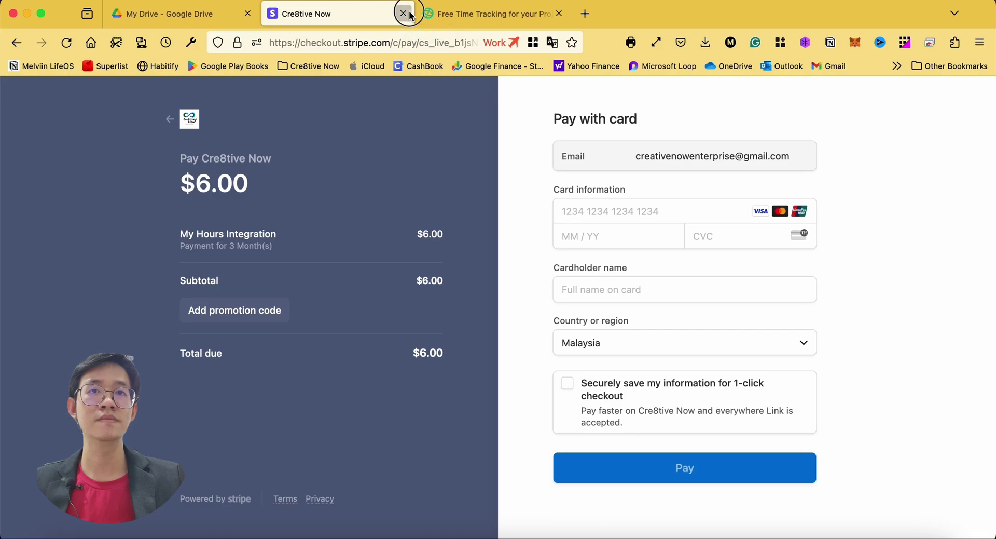
left_click(404, 13)
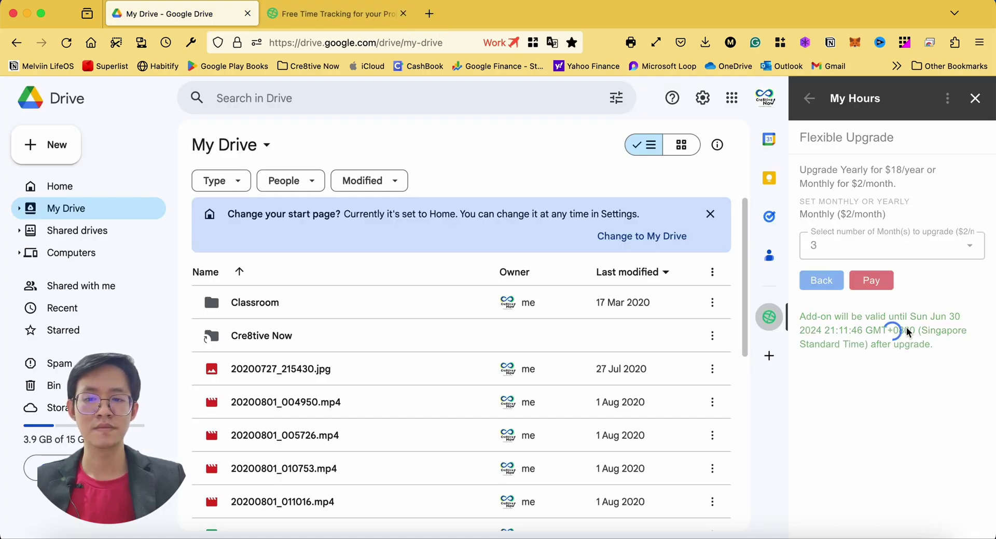
Review the yearly upgrade and its number-of-years options for the add-on, and return to the welcome page.
left_click(956, 187)
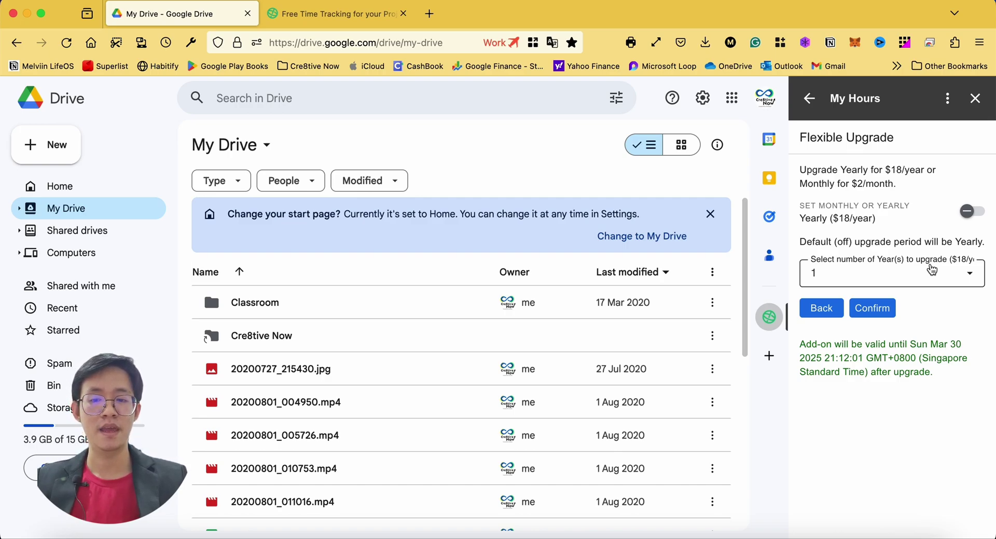
left_click(828, 310)
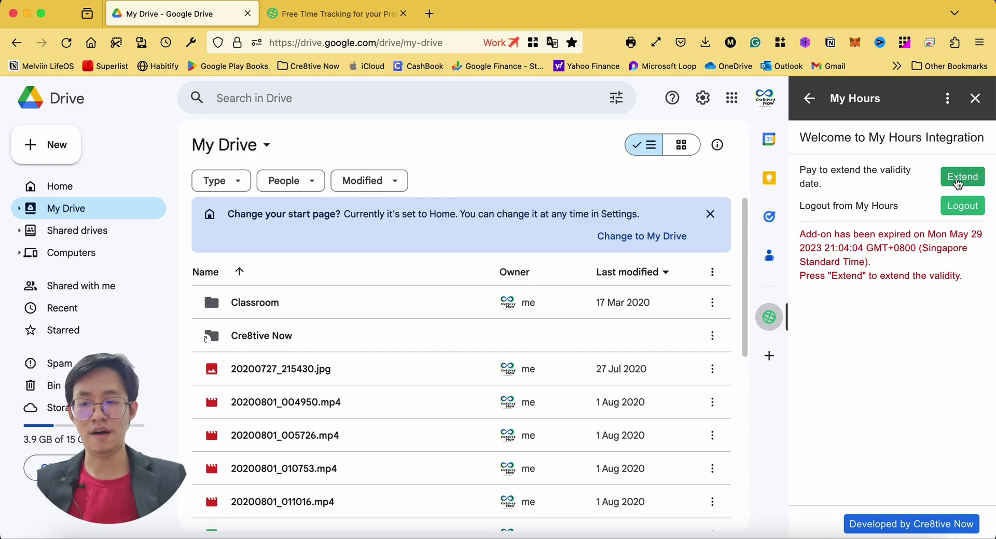
left_click(959, 182)
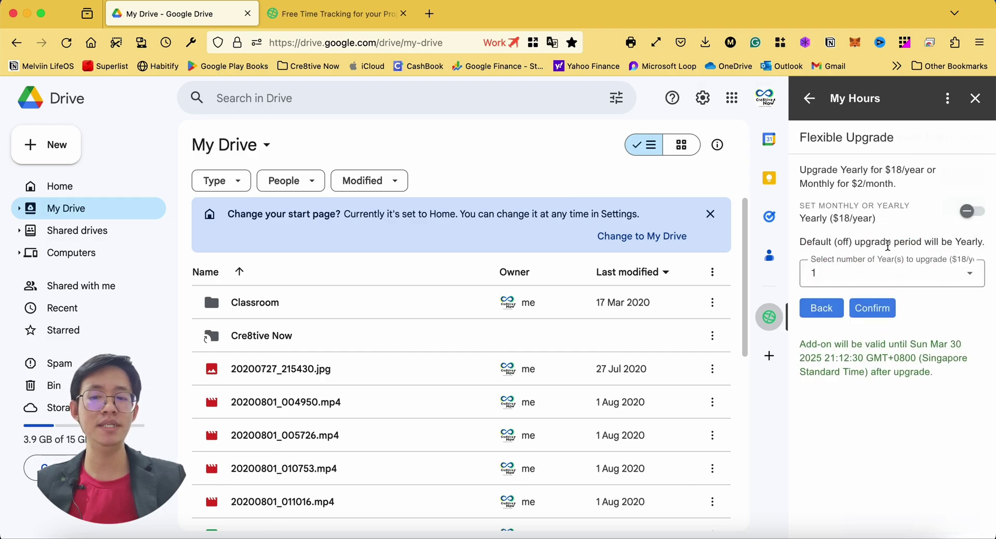
left_click(897, 273)
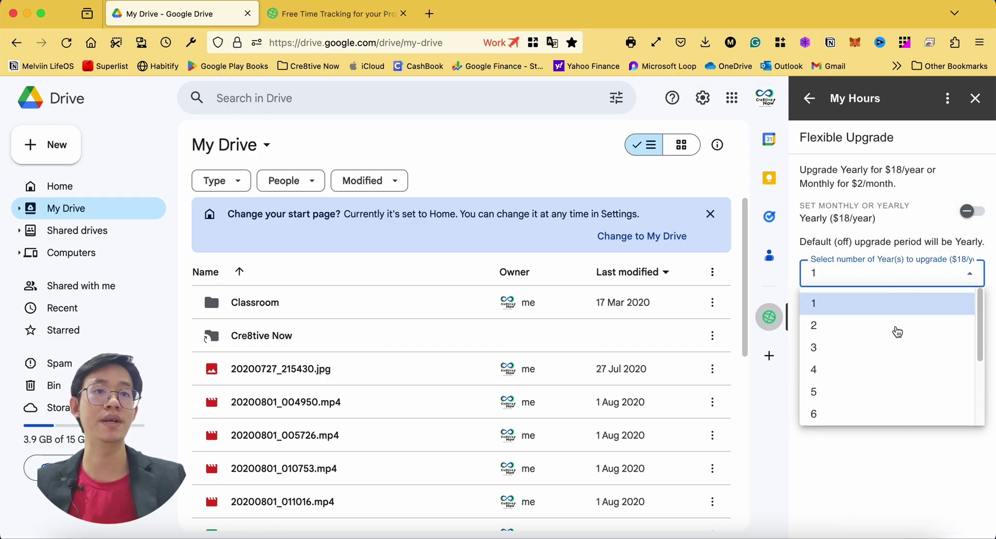
left_click(896, 359)
left_click(823, 307)
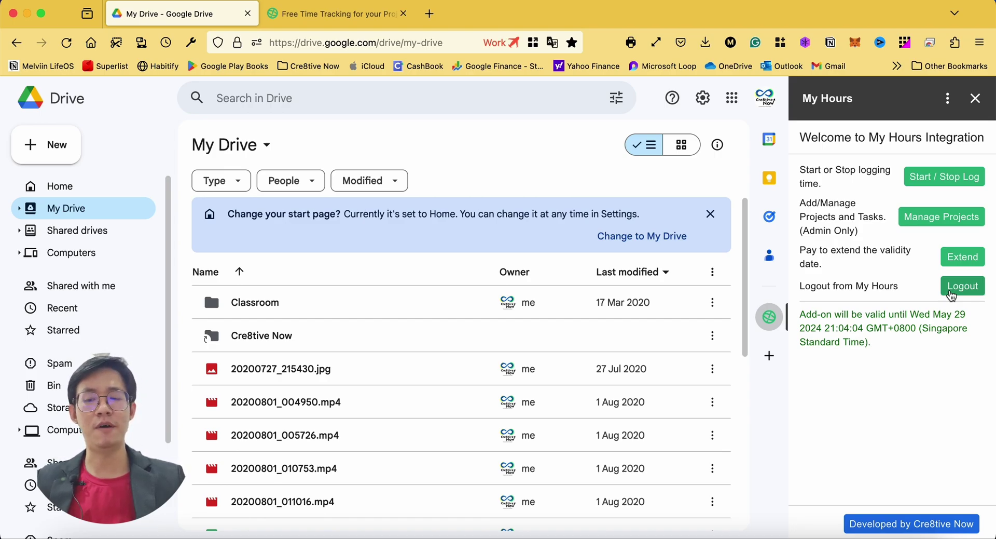
Log out of My Hours in the add-on.
left_click(952, 293)
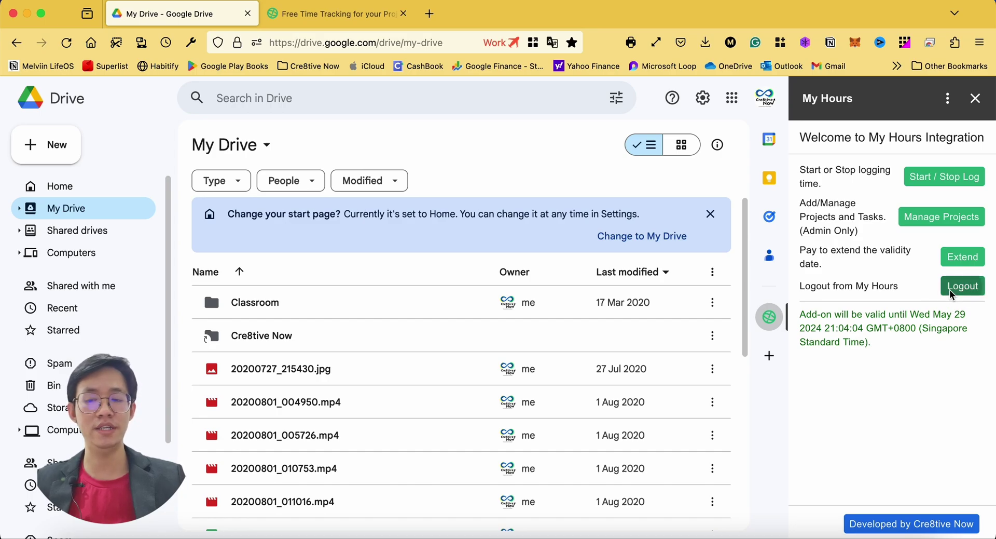